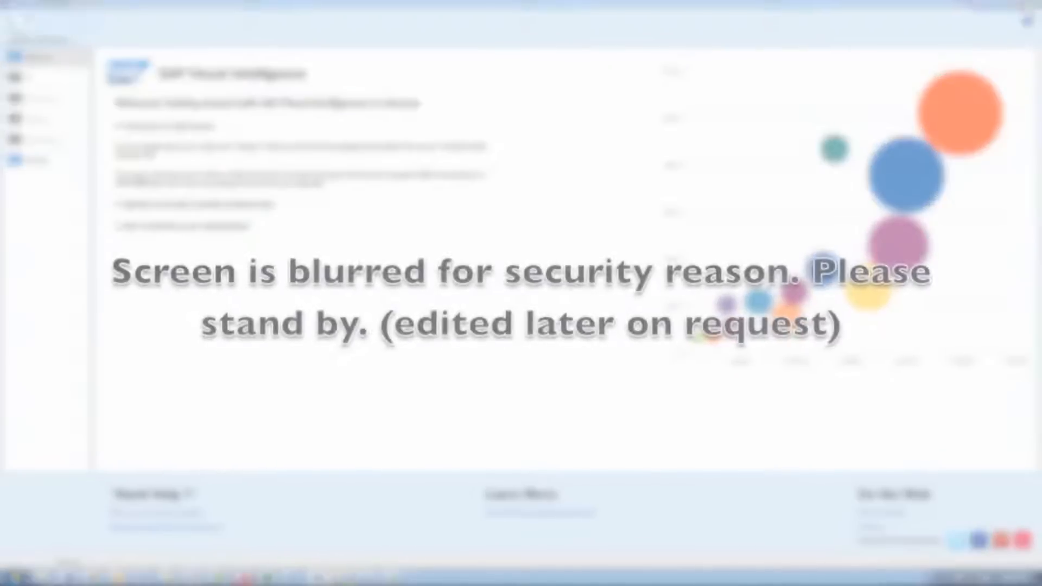
click(250, 582)
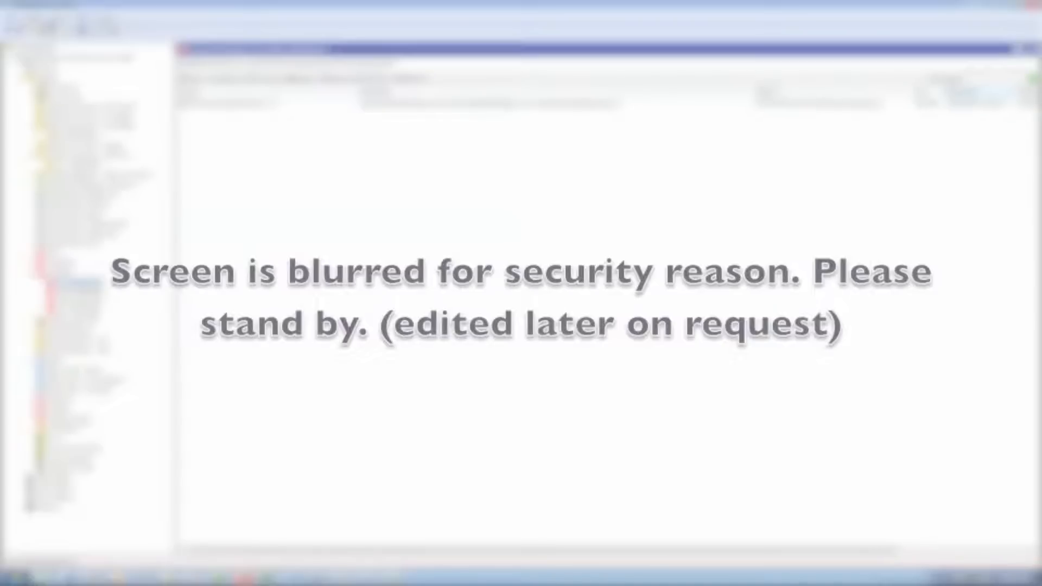
click(82, 165)
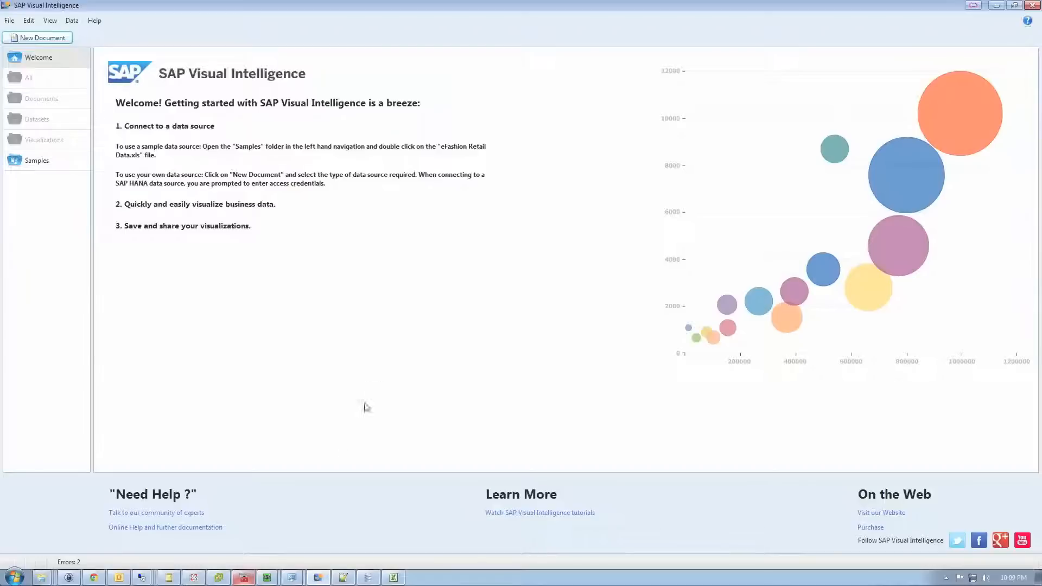
Switch to export.xls in Excel and review its rows from the top alongside the source QuarantineAudit query in RazorSQL
click(394, 579)
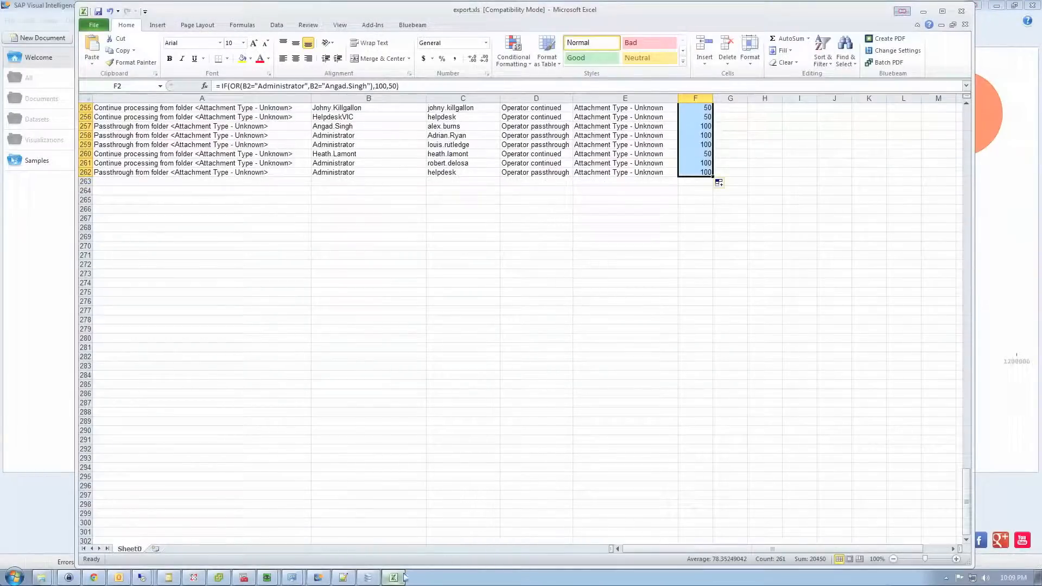
drag(969, 483, 968, 111)
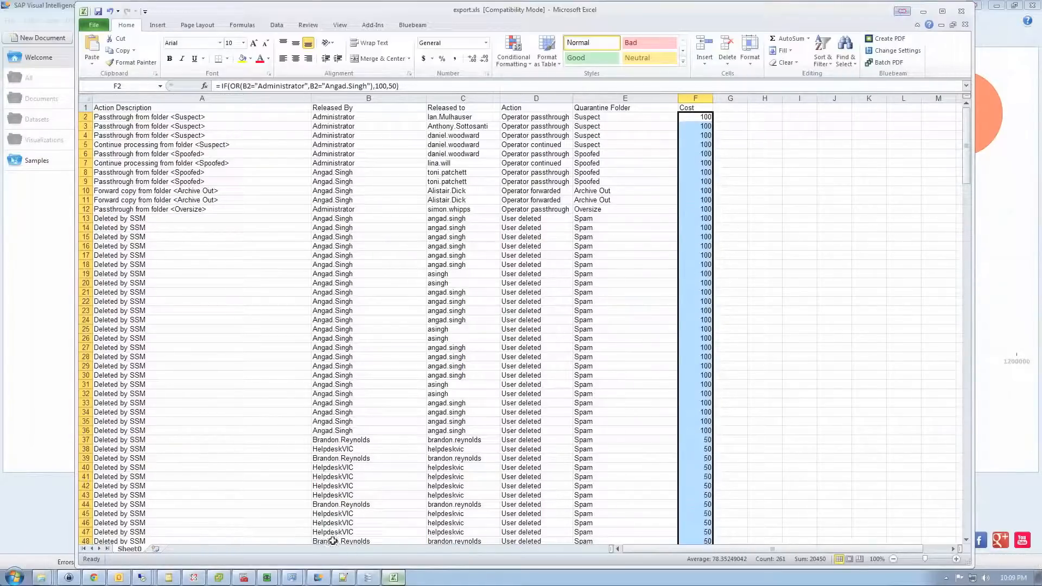
click(368, 578)
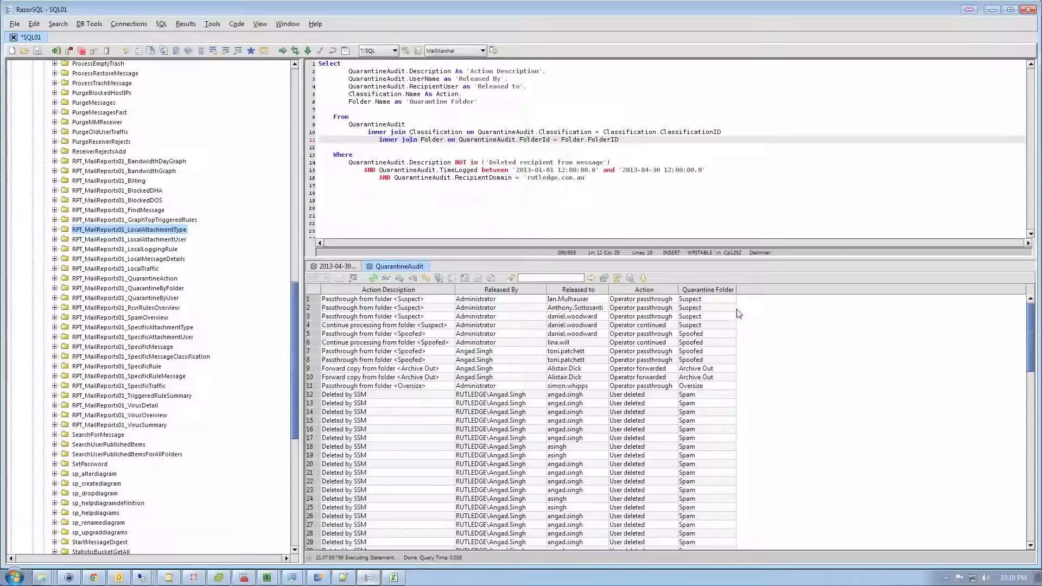
click(993, 11)
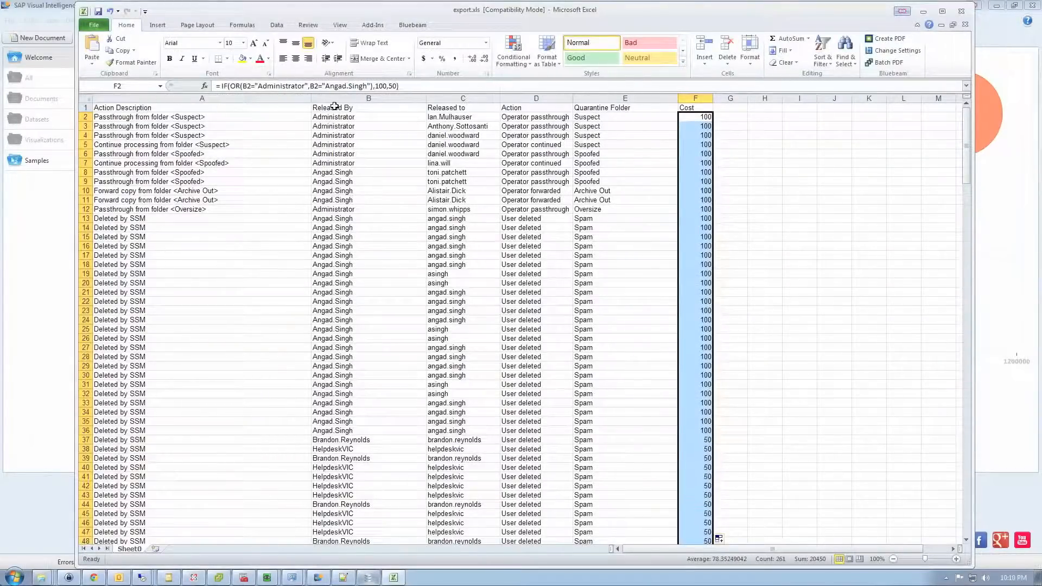
Examine the column headers of export.xls and the kinds of operator and user actions in the Action column
click(186, 111)
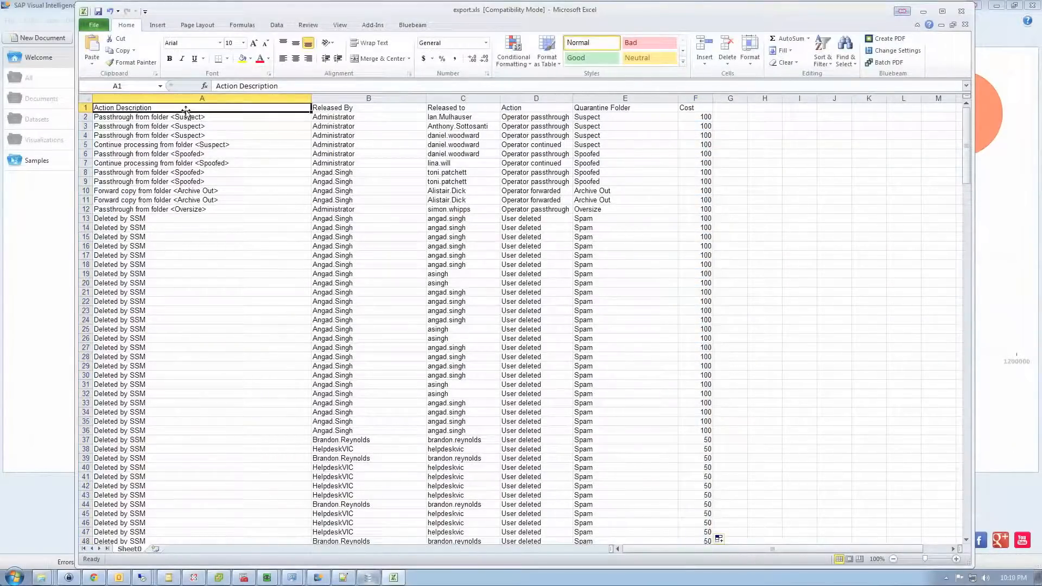
click(517, 109)
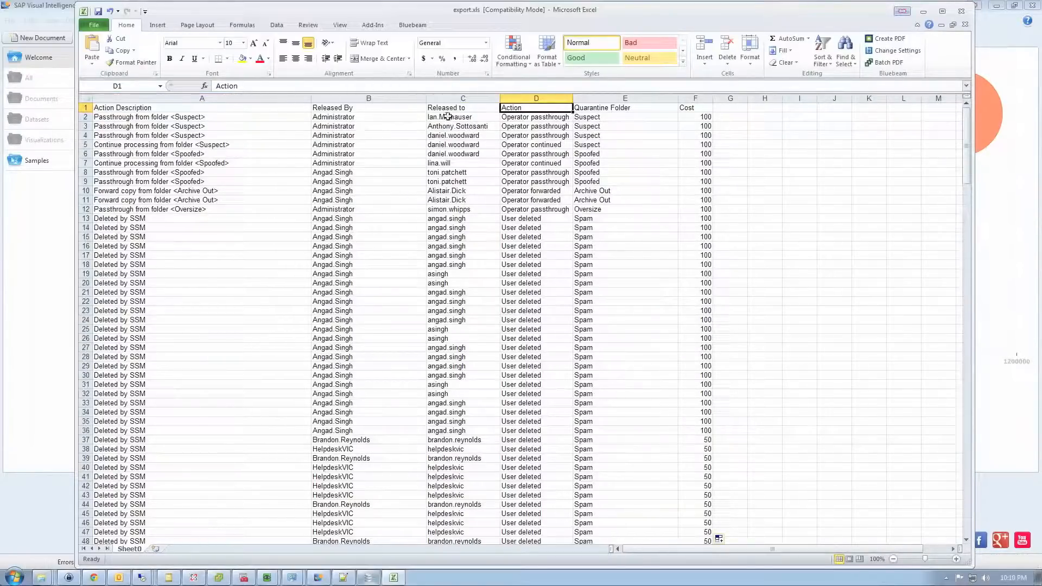
click(526, 119)
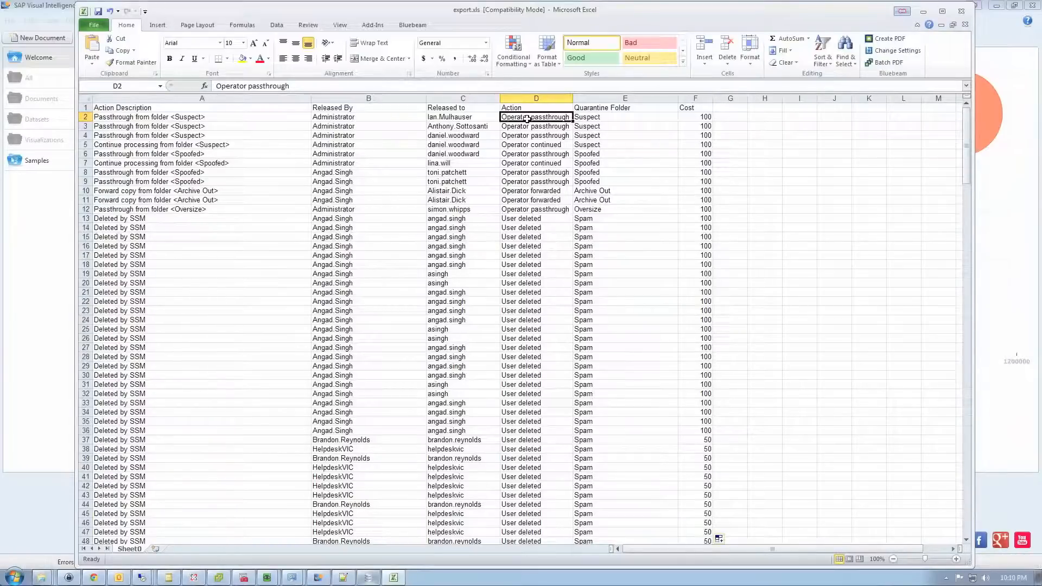
click(522, 219)
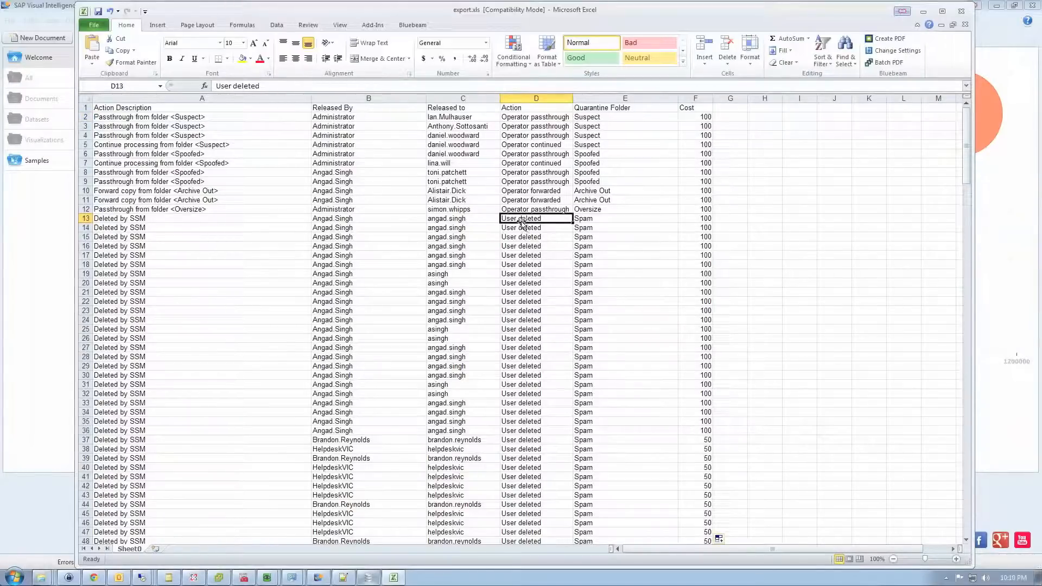
click(531, 195)
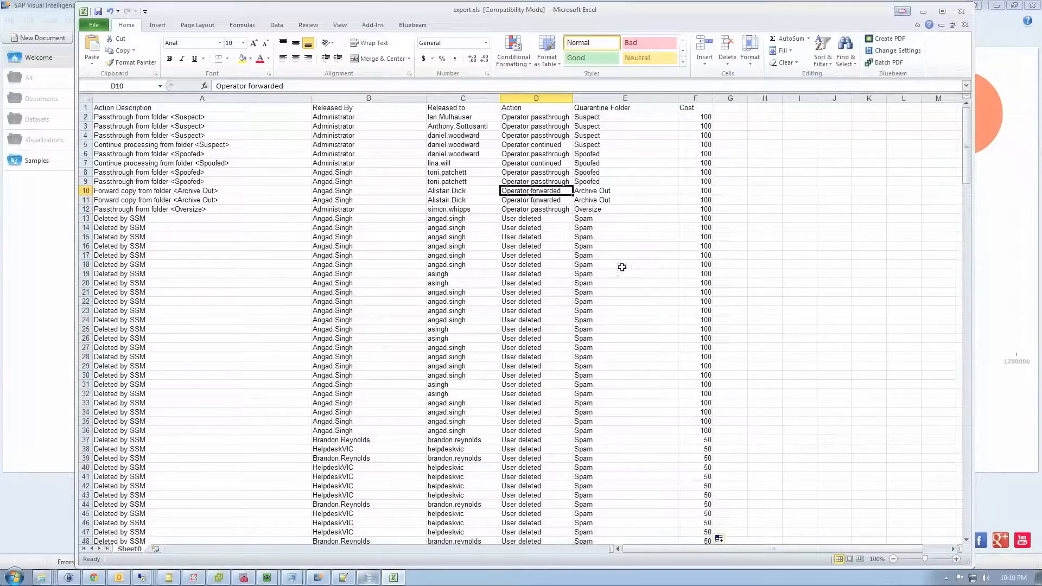
Look through the Action column from the spam rows down to the attachment-type entries around row 215, and return to the header row
click(537, 446)
scroll(538, 439, down, 20)
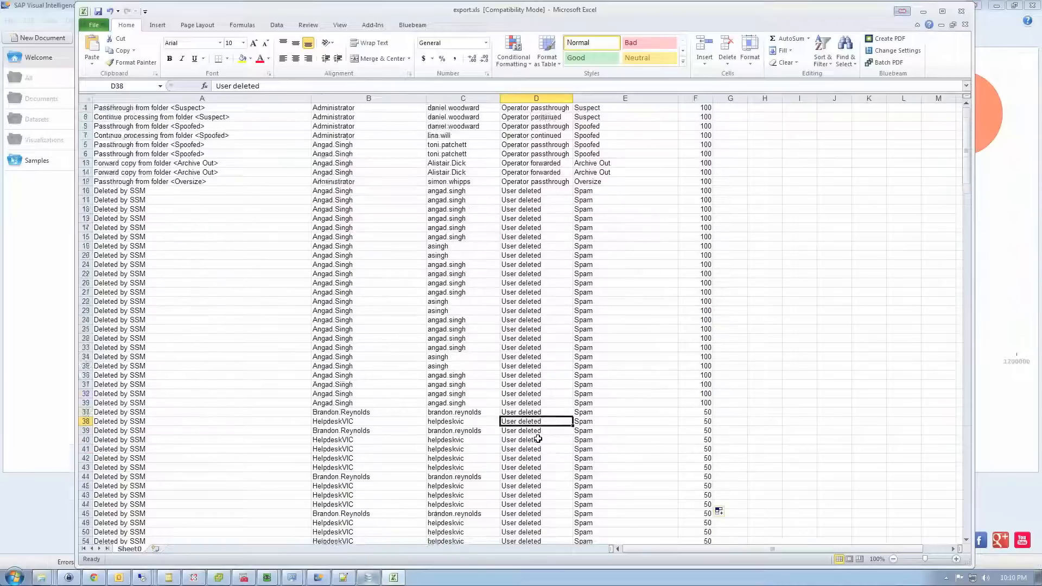
scroll(539, 437, down, 20)
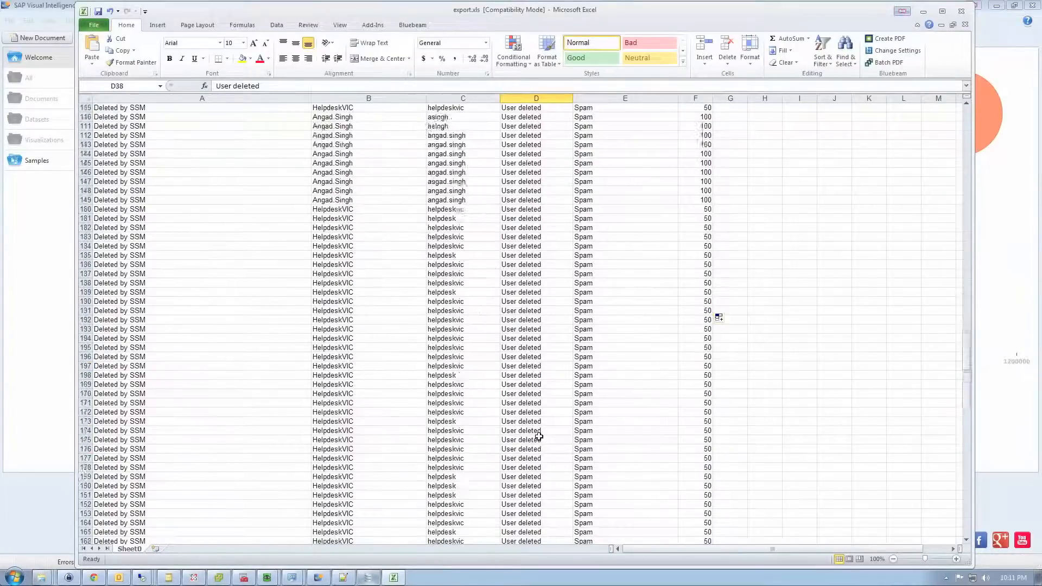
scroll(562, 223, up, 6)
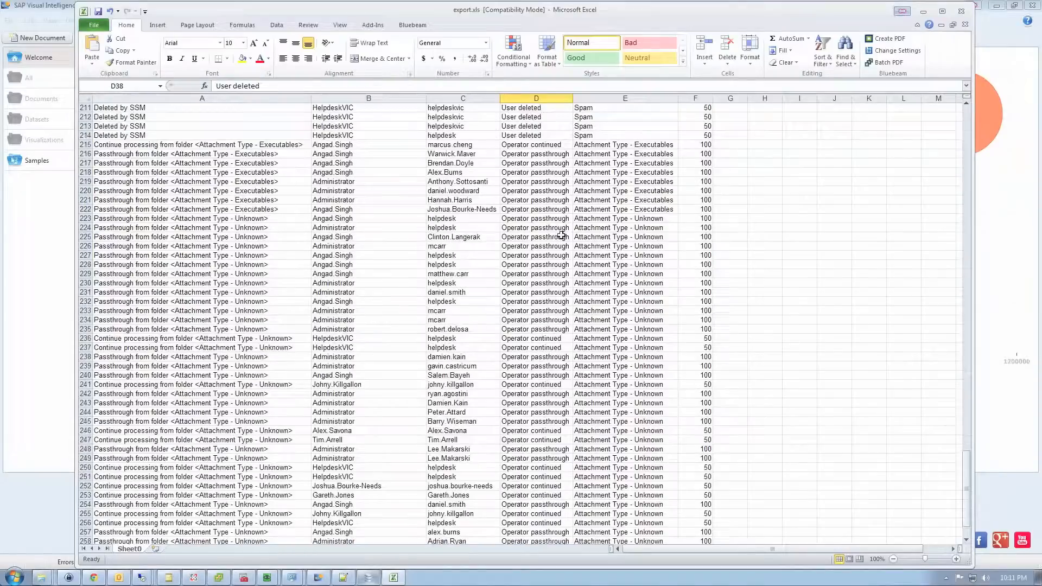
scroll(561, 238, up, 2)
click(534, 200)
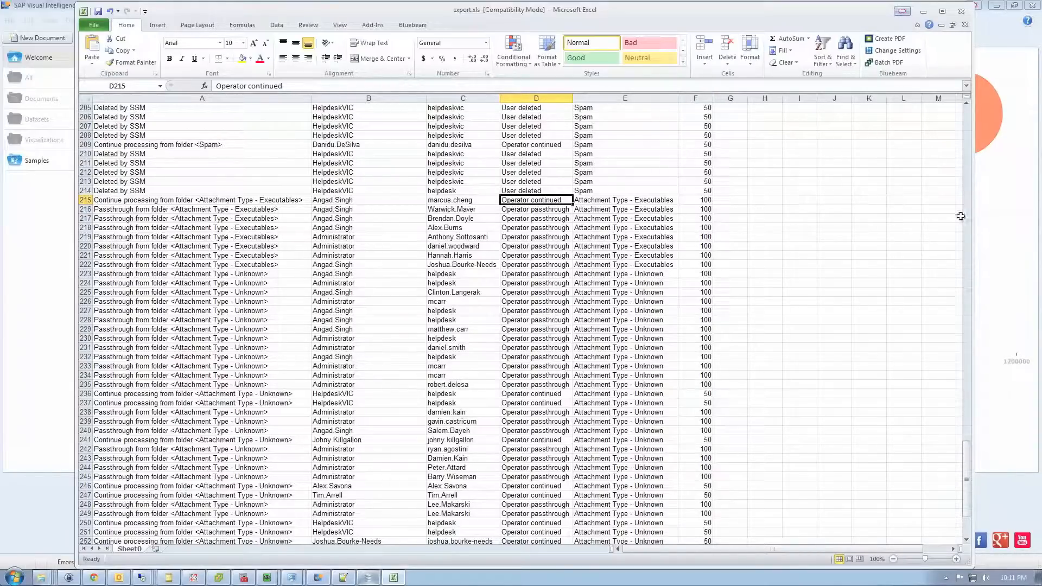
drag(966, 451, 966, 114)
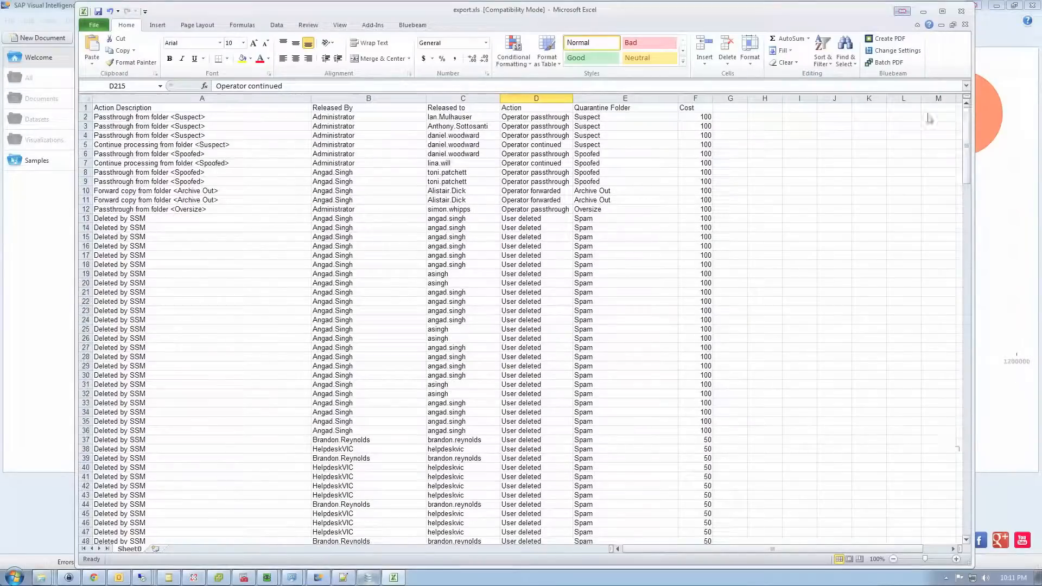
Compare the Released By and Released to entries of administrator rows with those of row 37, including its action
click(344, 125)
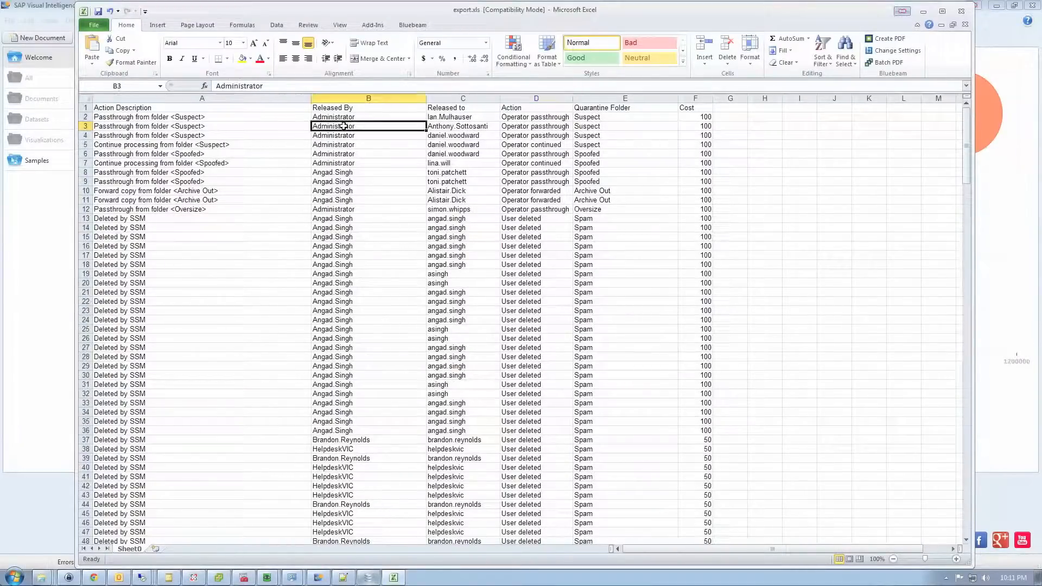
click(345, 179)
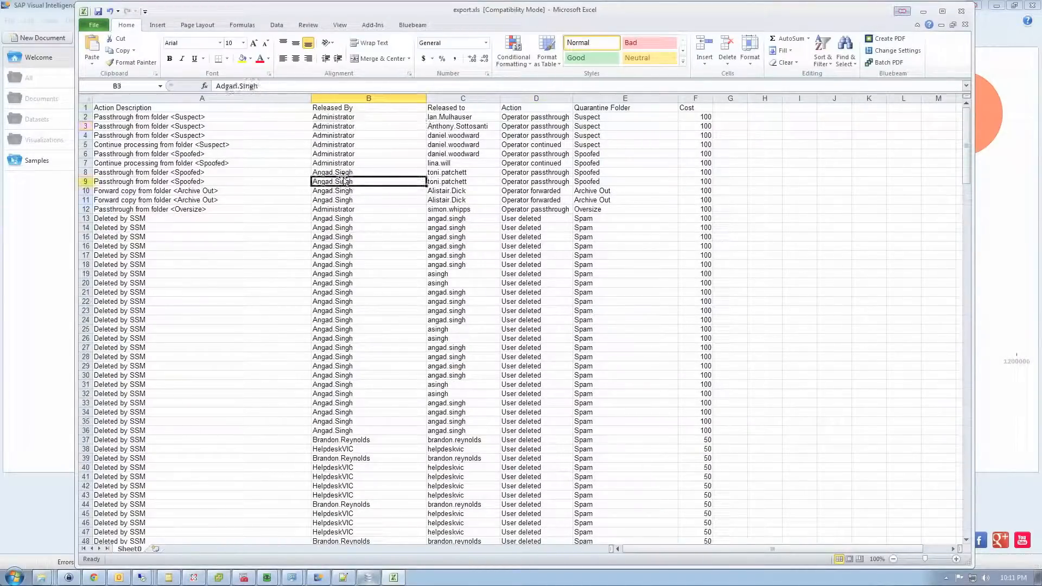
click(366, 441)
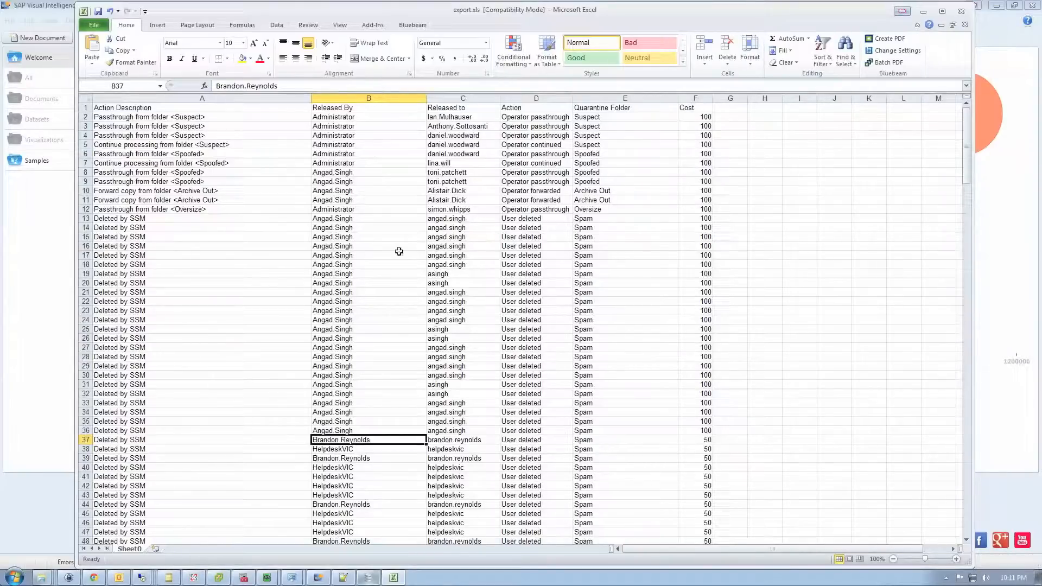
click(470, 122)
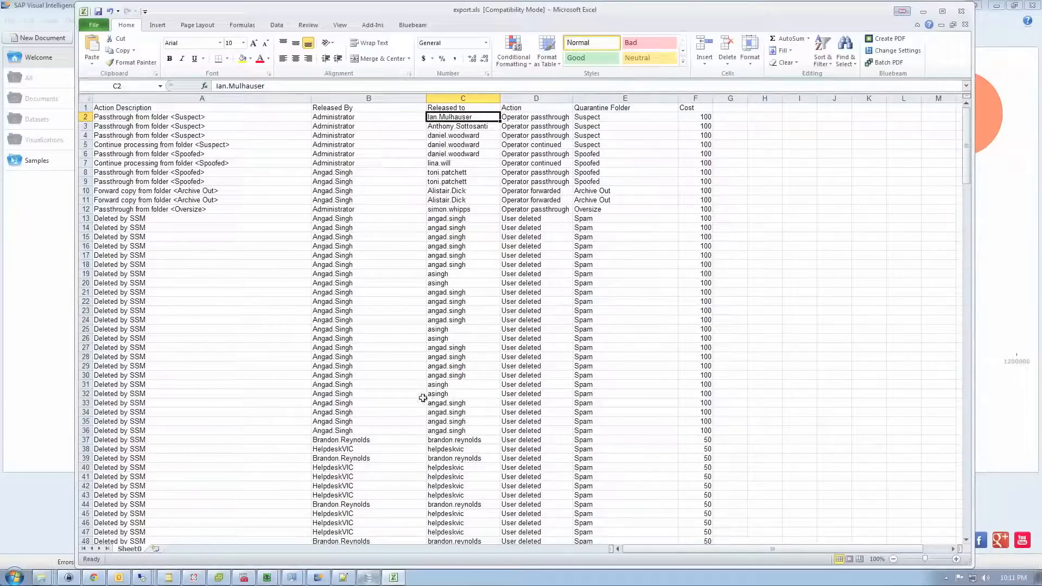
click(364, 442)
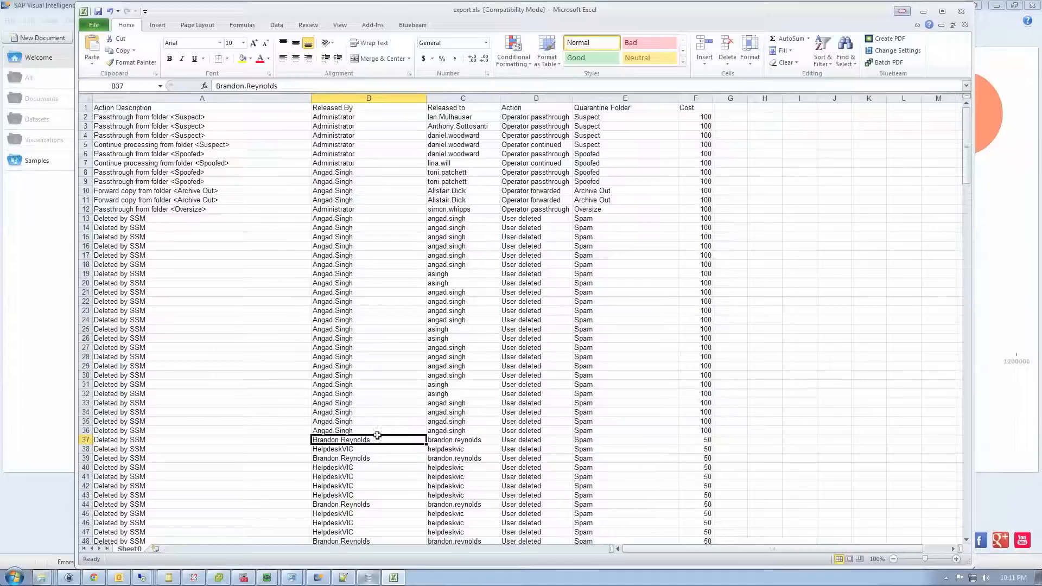
key(Right)
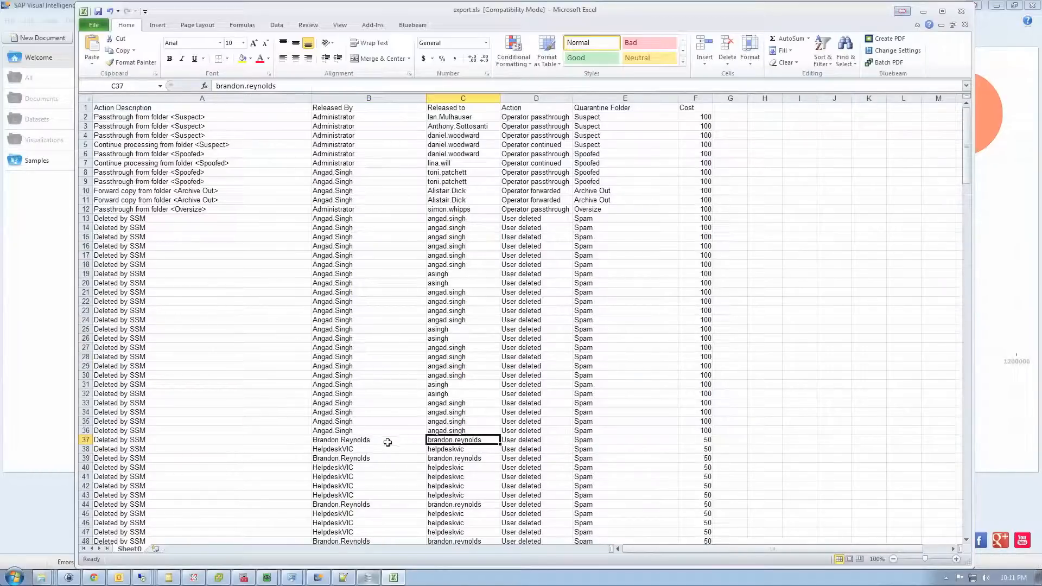
click(391, 442)
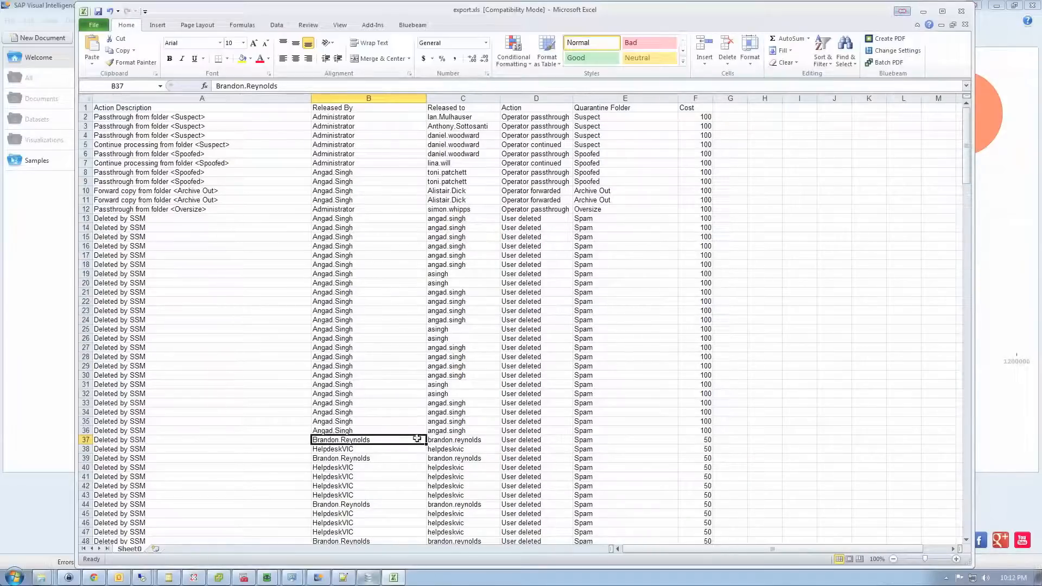
click(459, 441)
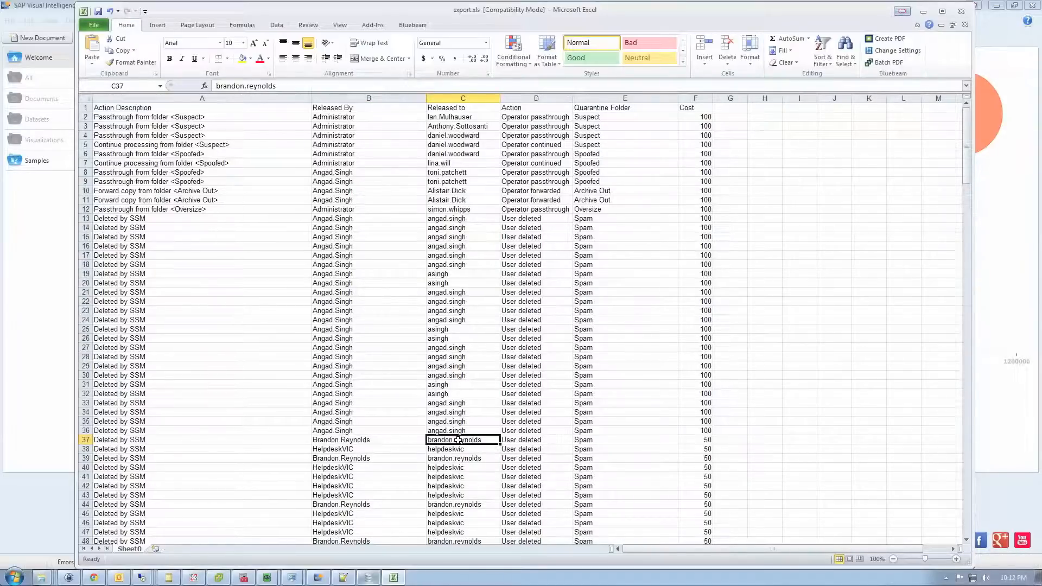
click(517, 440)
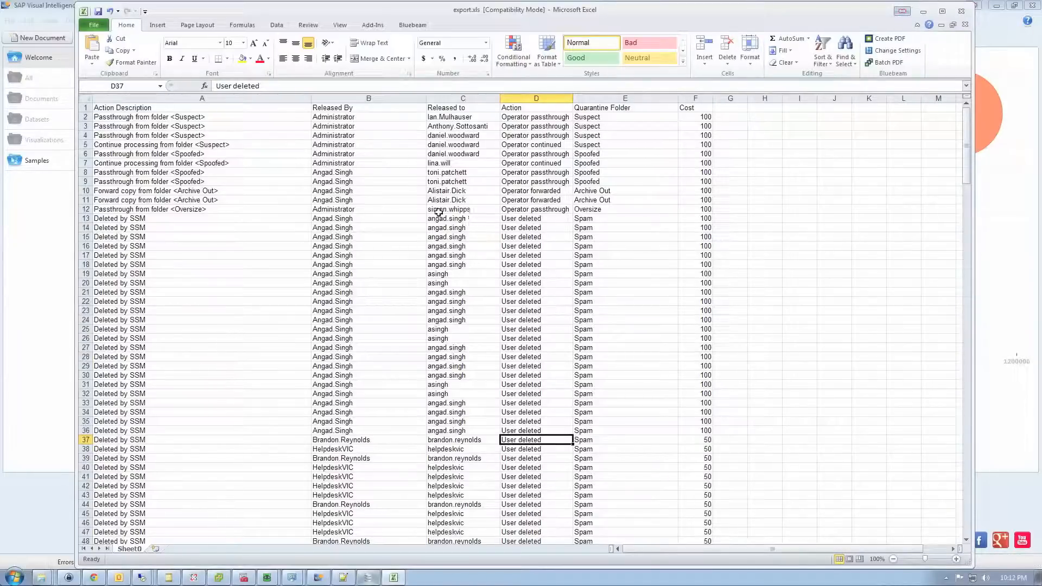
Check who released the oversize message in row 12 and to whom, comparing its Released By entry with row 11
click(346, 212)
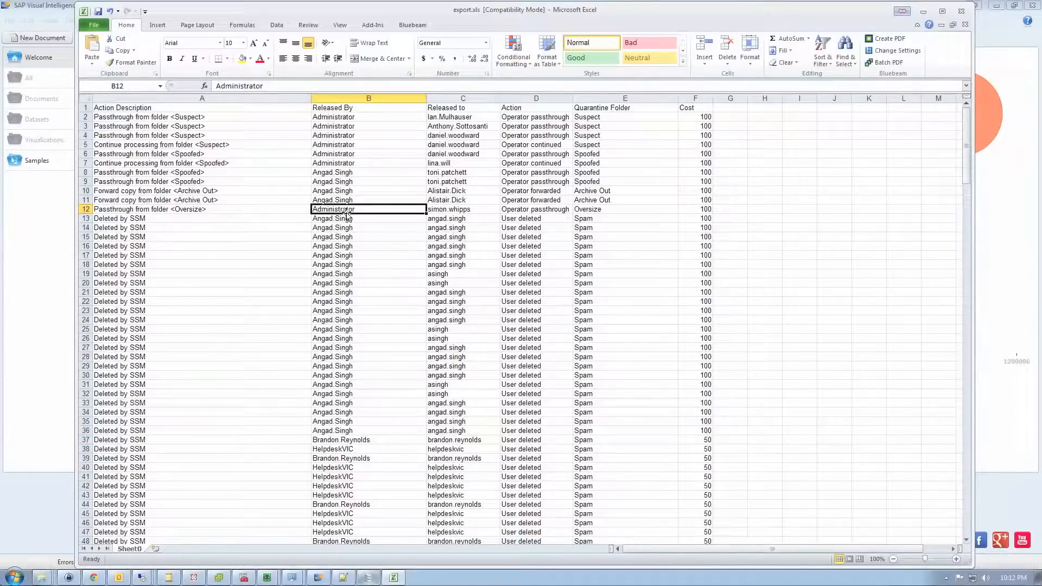
click(442, 211)
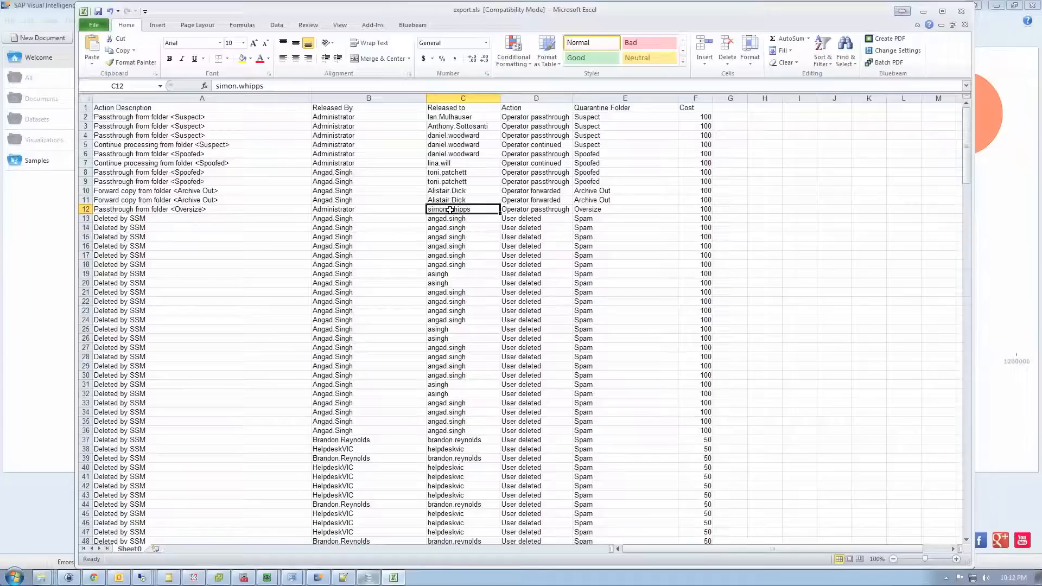
click(346, 211)
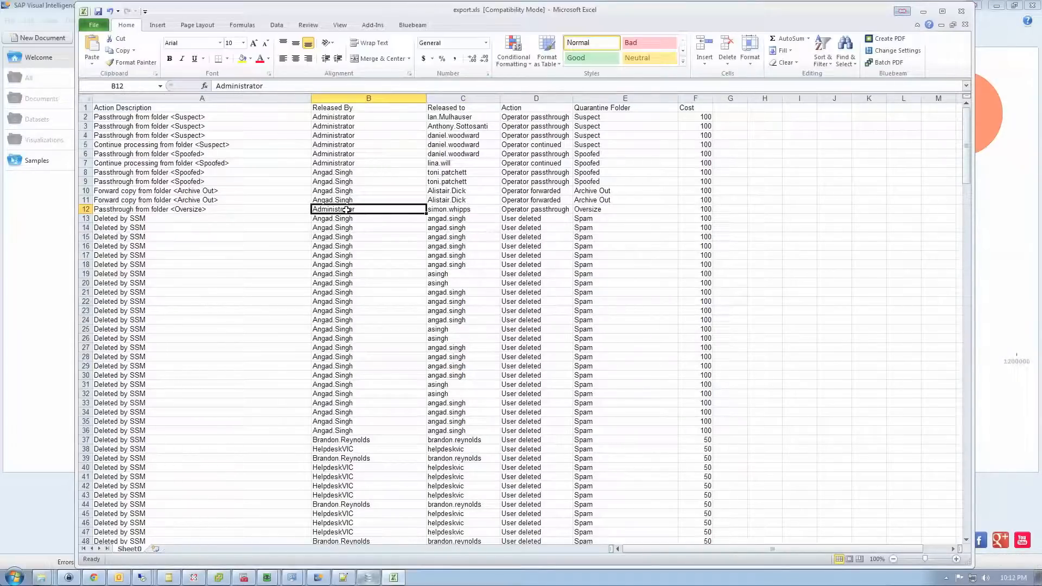
key(Up)
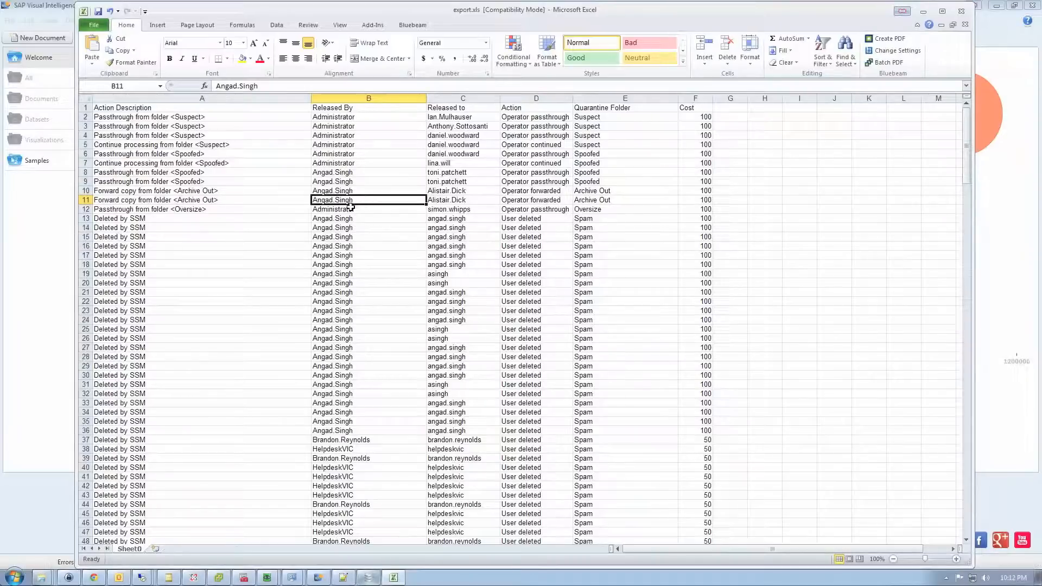
click(349, 209)
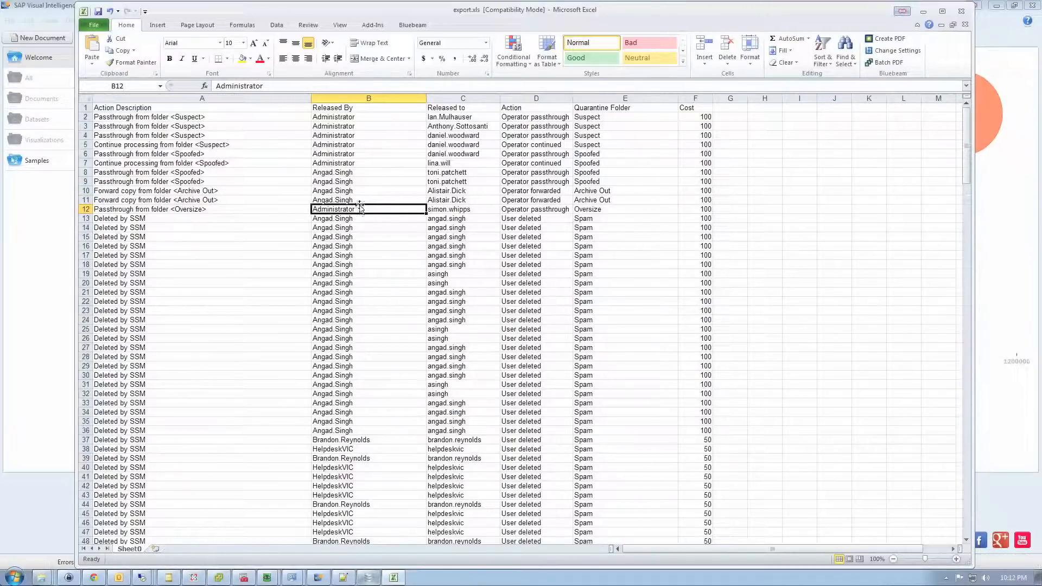
click(359, 200)
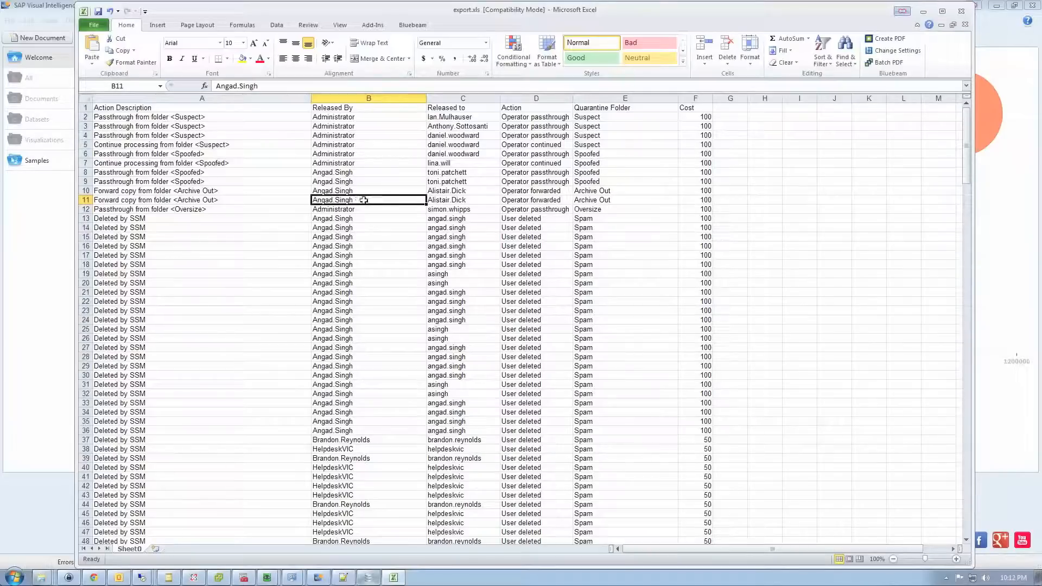
click(359, 210)
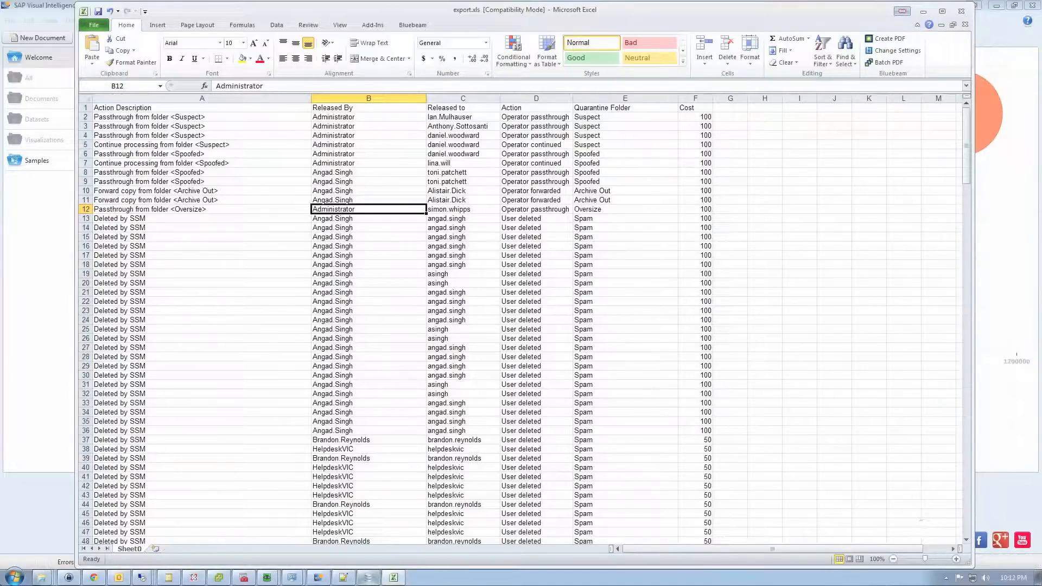
Switch to SAP Visual Intelligence and start a new MS Excel document using export.xls from the Desktop
click(923, 11)
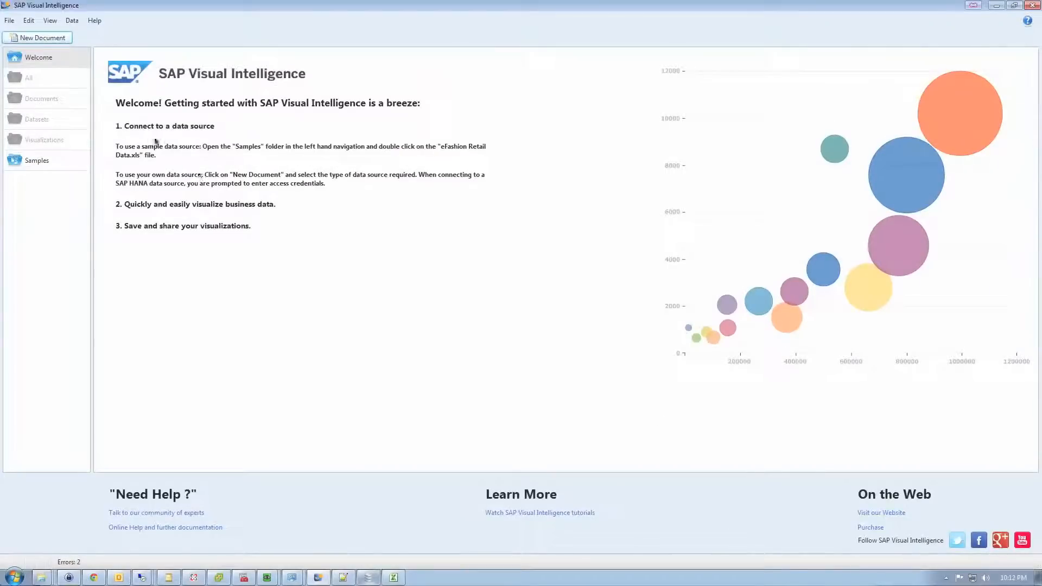
click(54, 39)
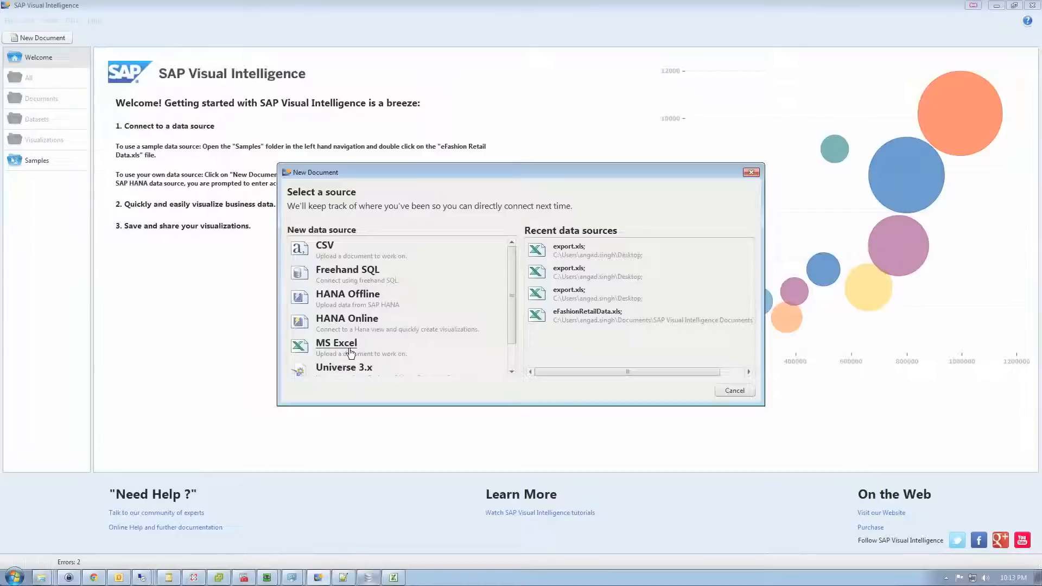
click(351, 351)
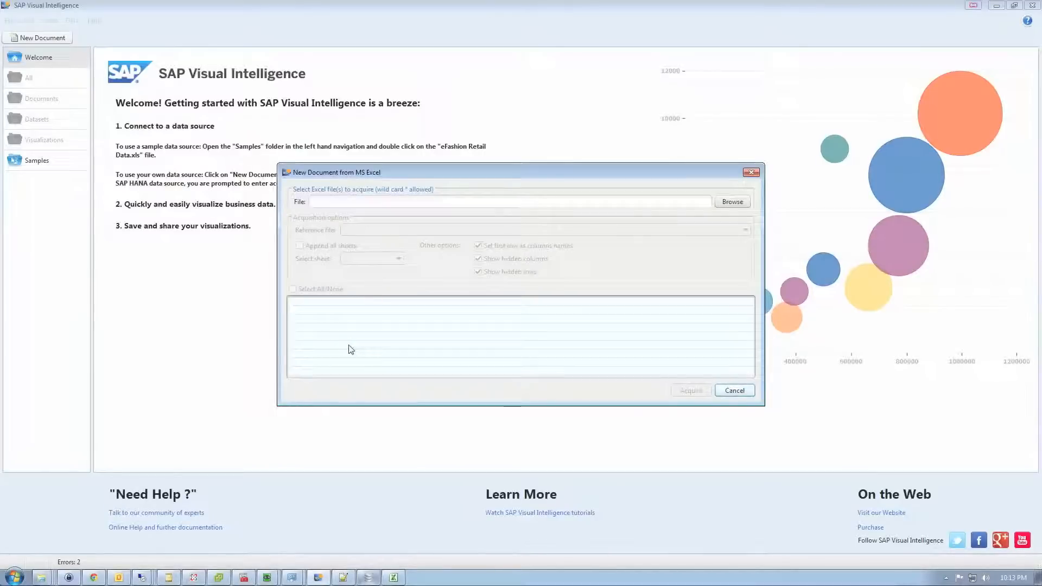
click(727, 203)
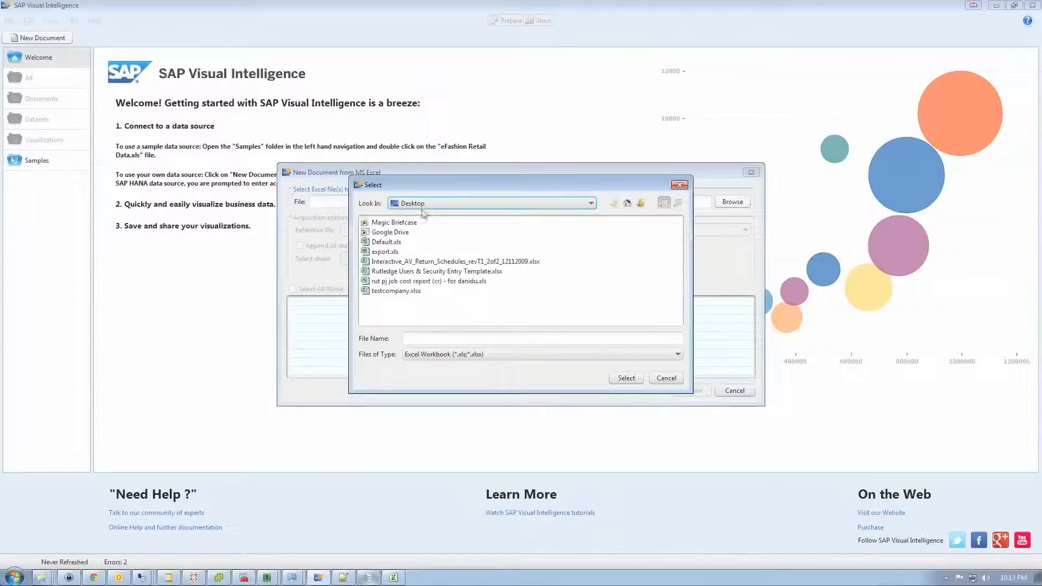
click(389, 253)
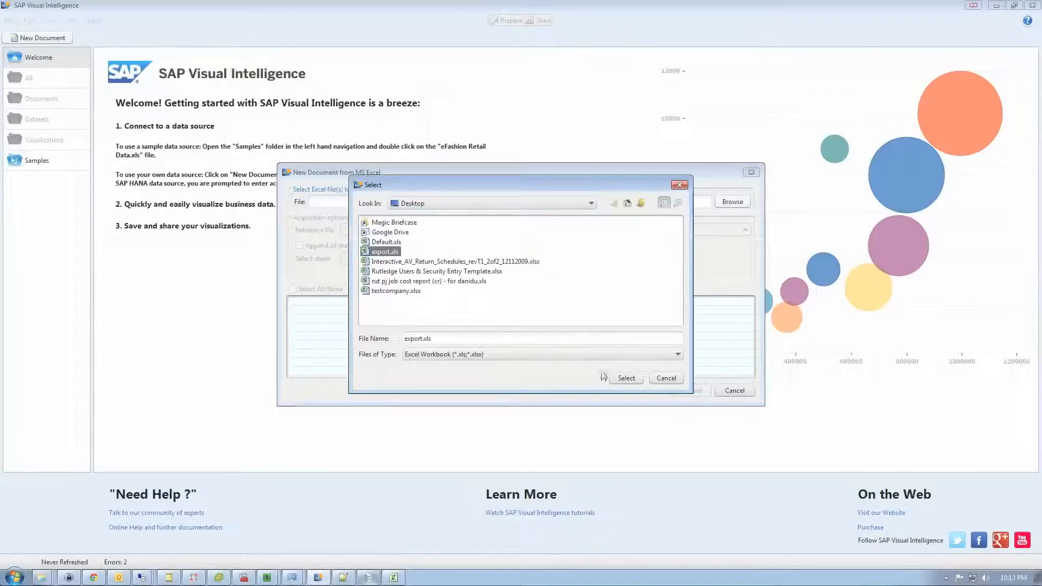
click(625, 381)
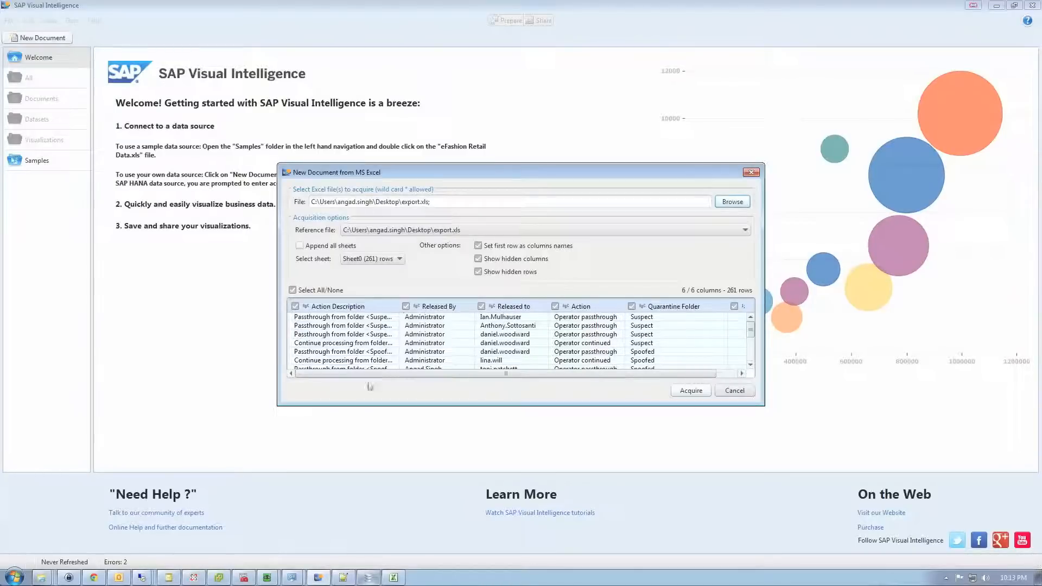
Review the columns through Cost in the acquisition preview and acquire all of the Sheet0 data
scroll(389, 374, right, 2)
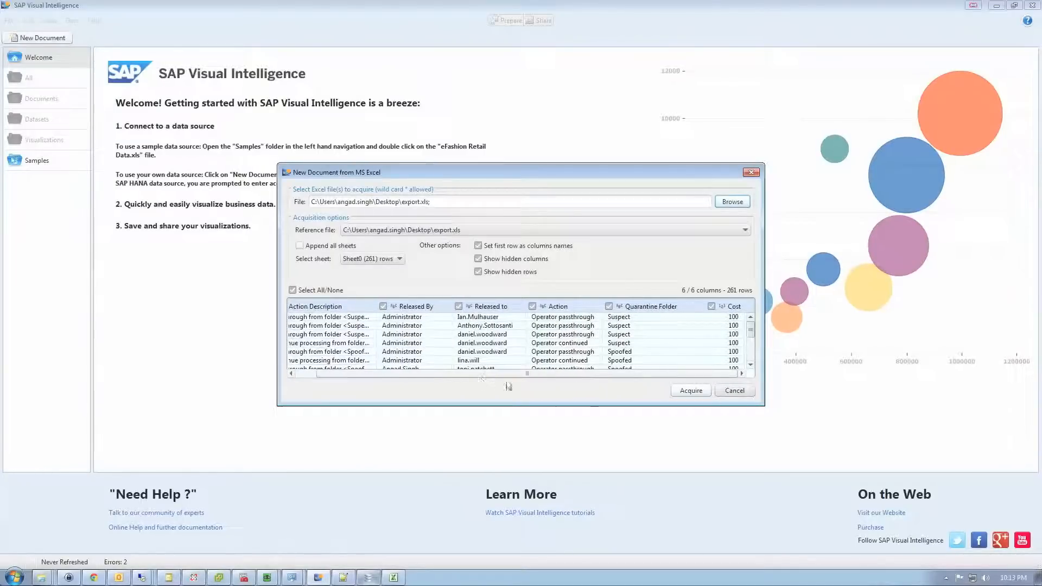
scroll(332, 374, left, 2)
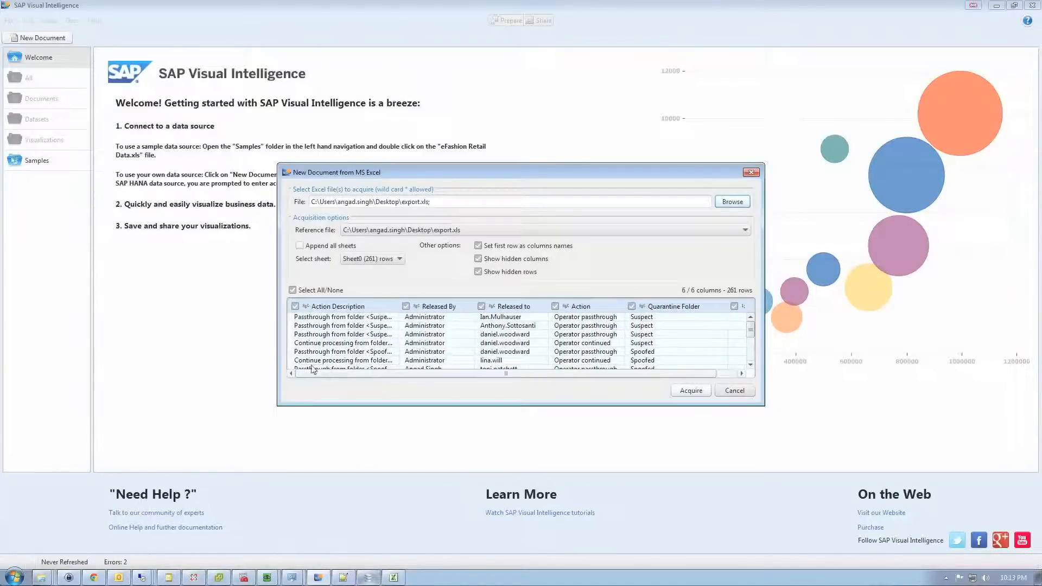
click(691, 390)
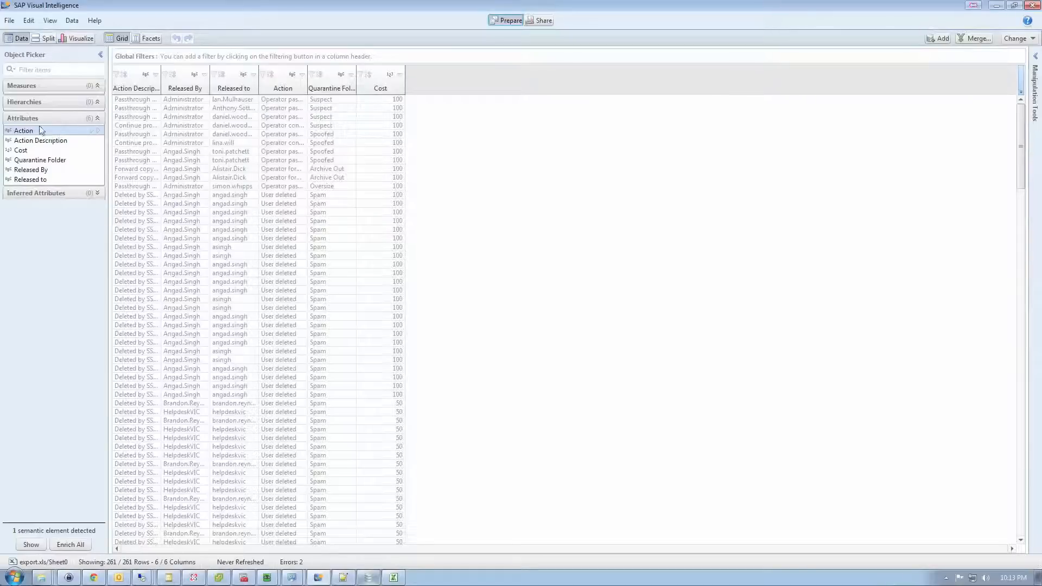
Rename the Released By attribute to Performed By
click(31, 170)
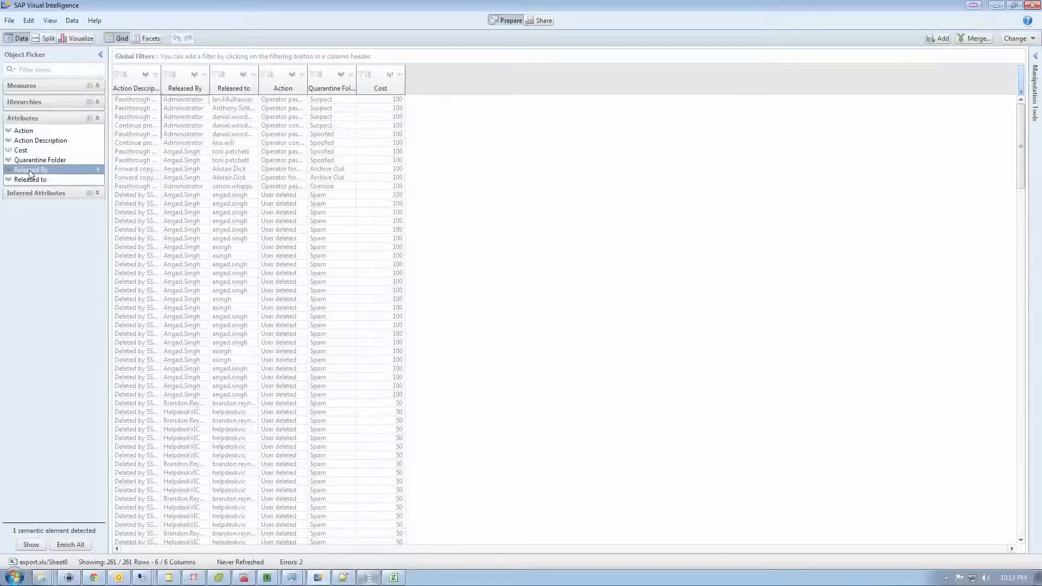
right_click(31, 173)
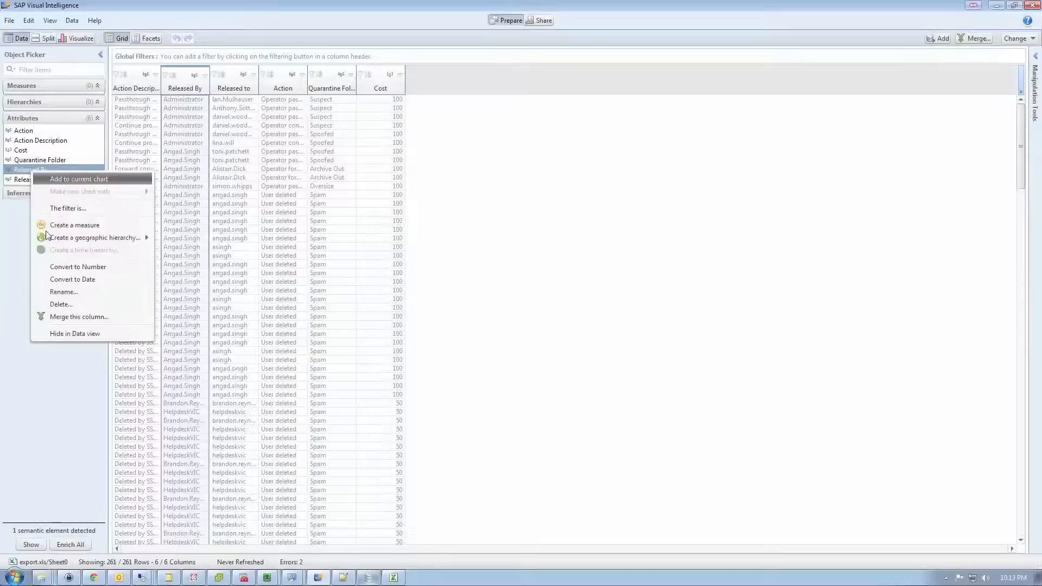
click(64, 293)
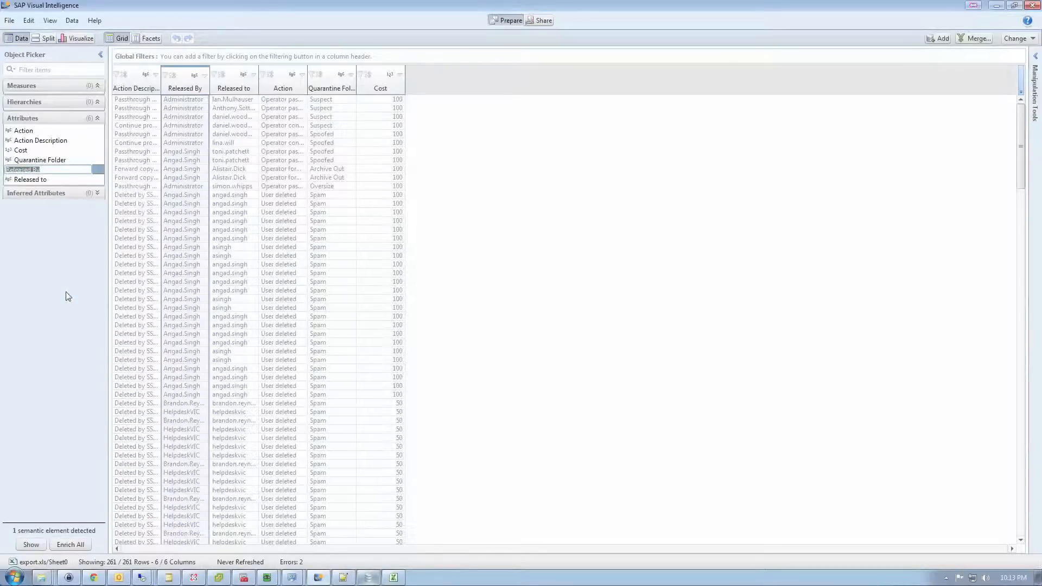
text(Performed)
key(Return)
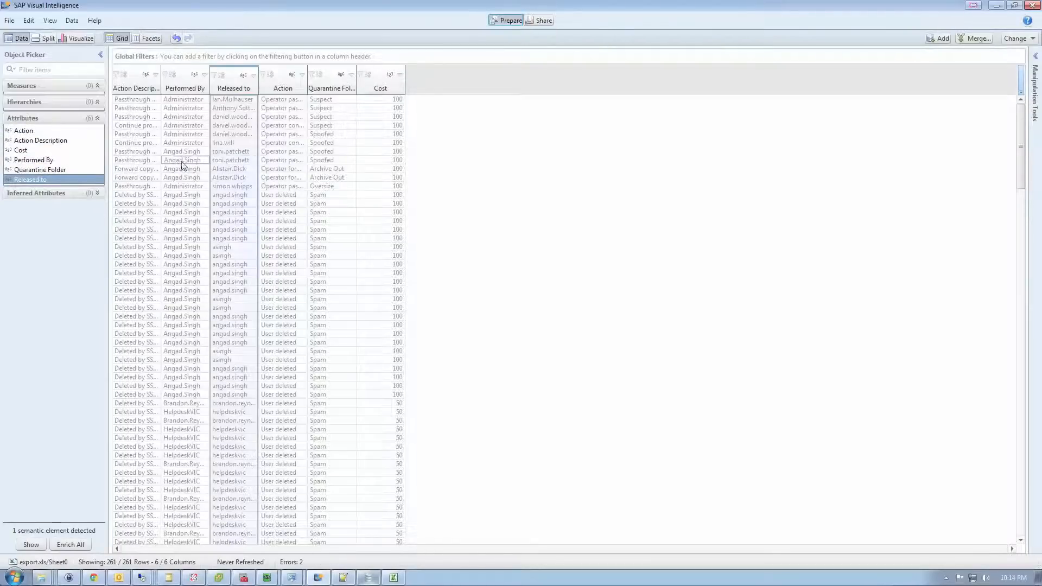
Go to the chart view and enrich the detected Cost column as a measure
click(81, 38)
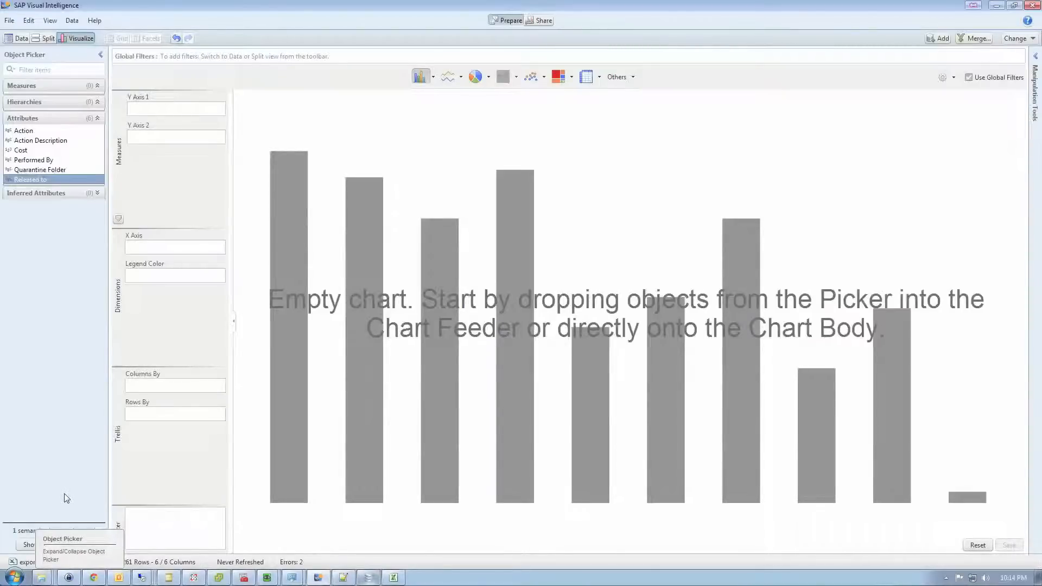
click(28, 546)
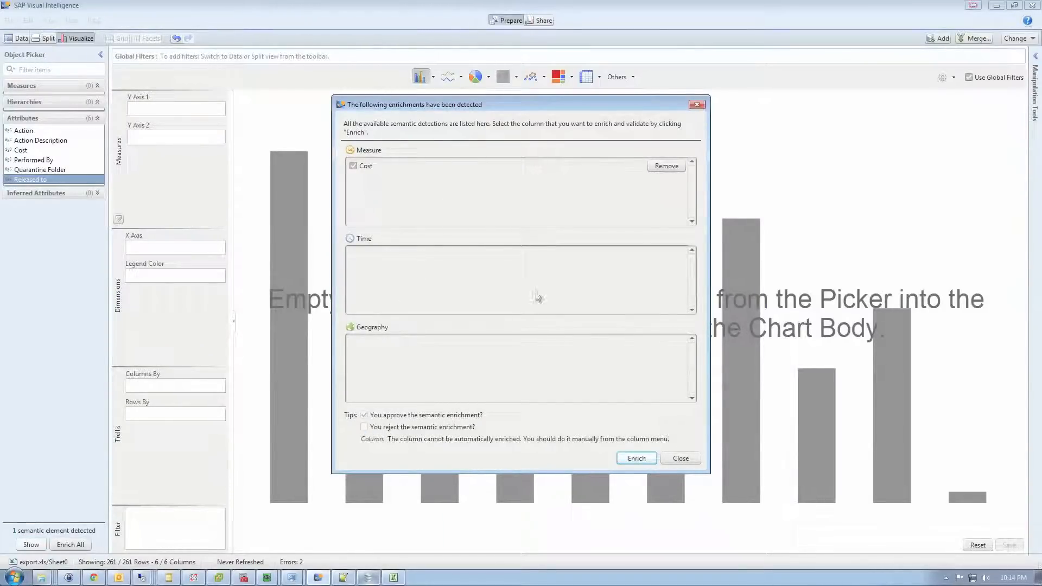
click(633, 458)
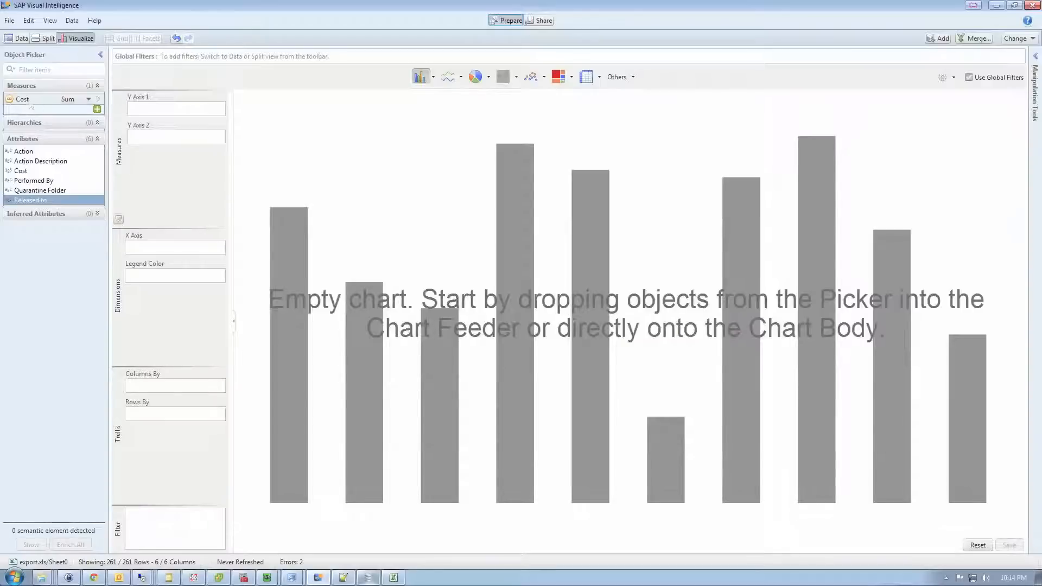
Switch to export.xls in Excel and examine the conditions and values of the Cost formula in F2, comparing it with F37
click(394, 577)
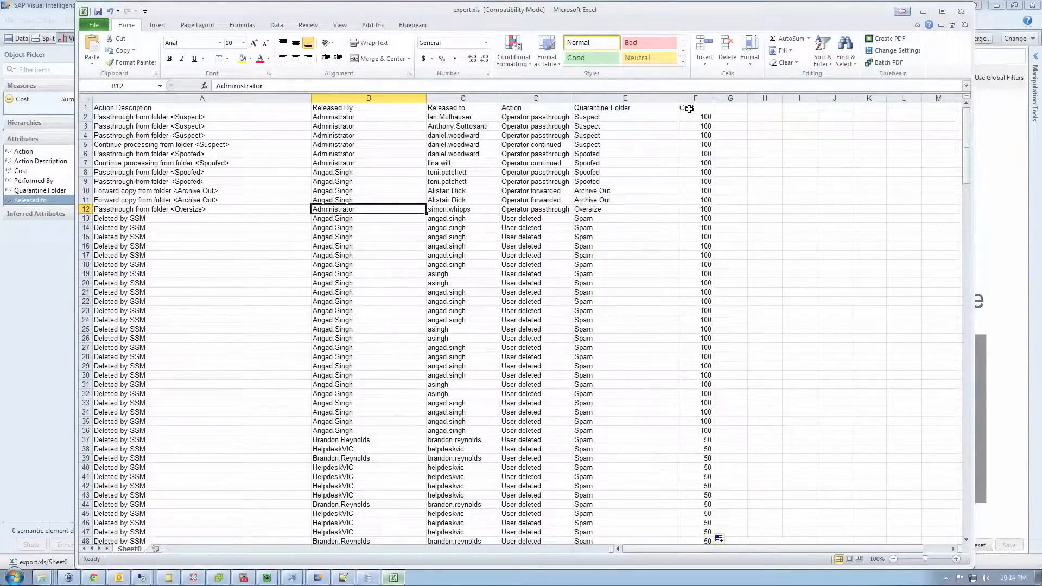
click(688, 109)
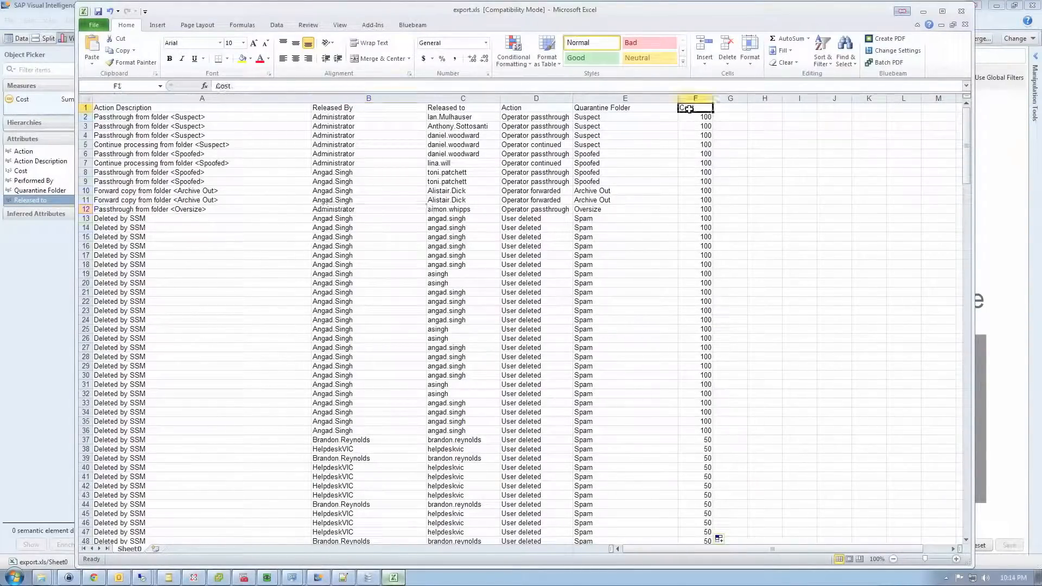
click(693, 117)
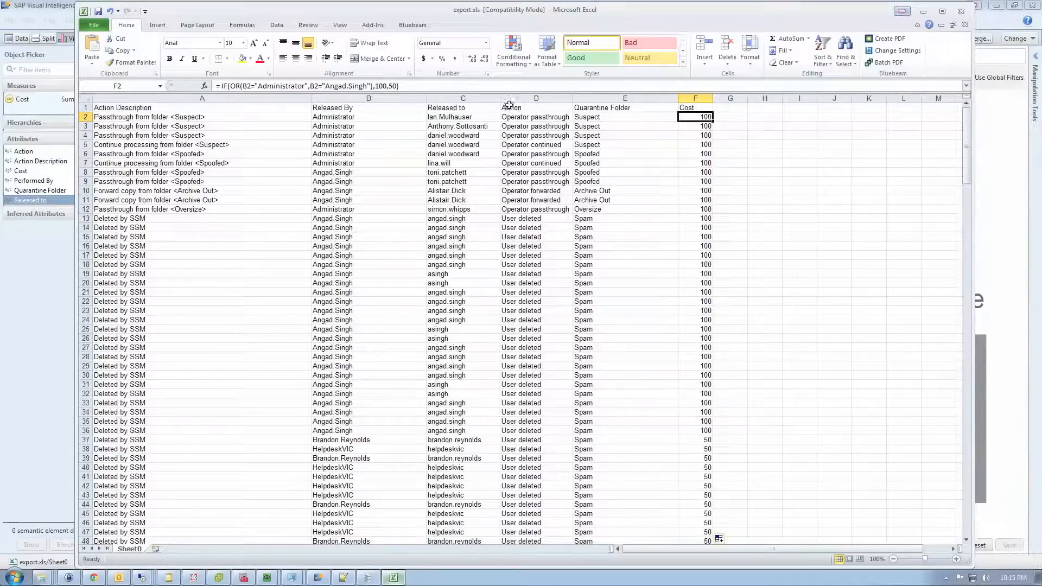
click(266, 85)
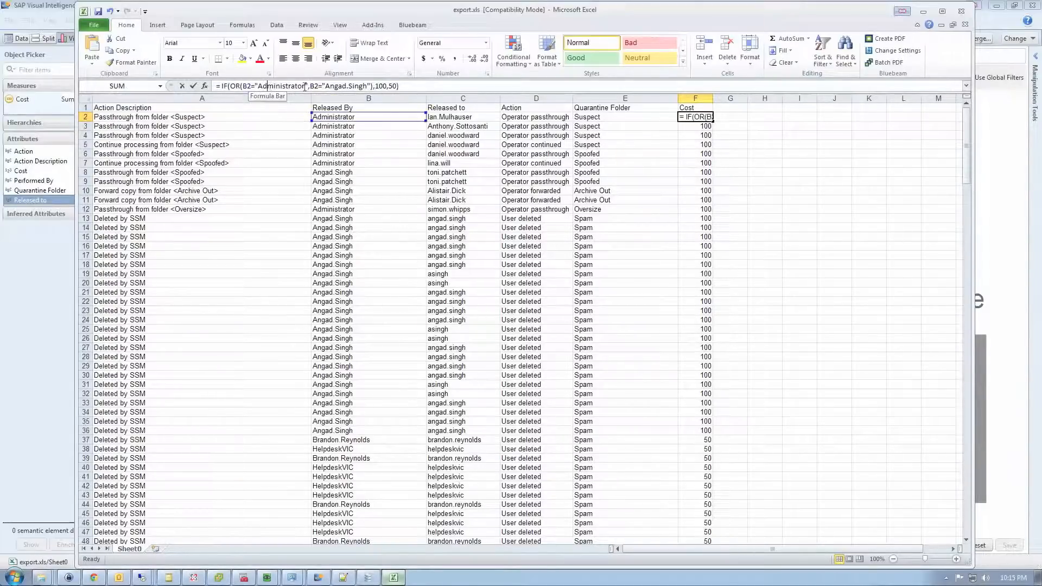
click(338, 86)
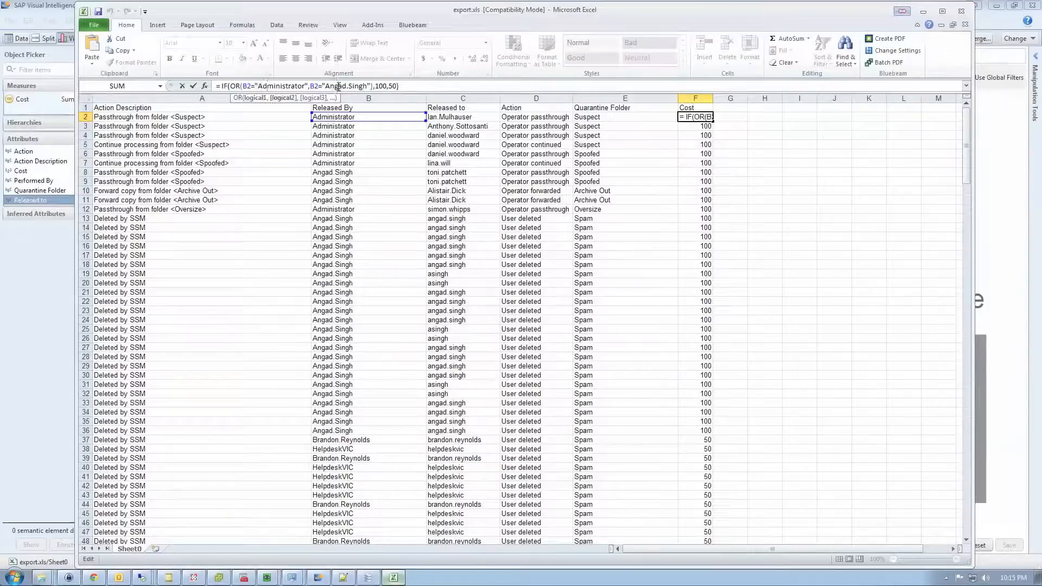
click(384, 86)
click(396, 86)
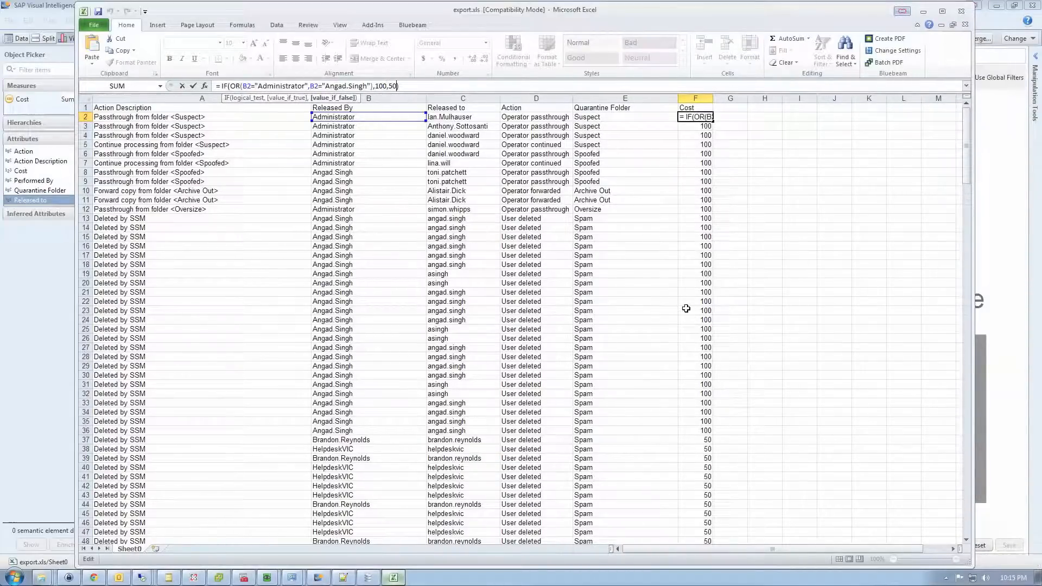
key(ctrl+Return)
click(707, 440)
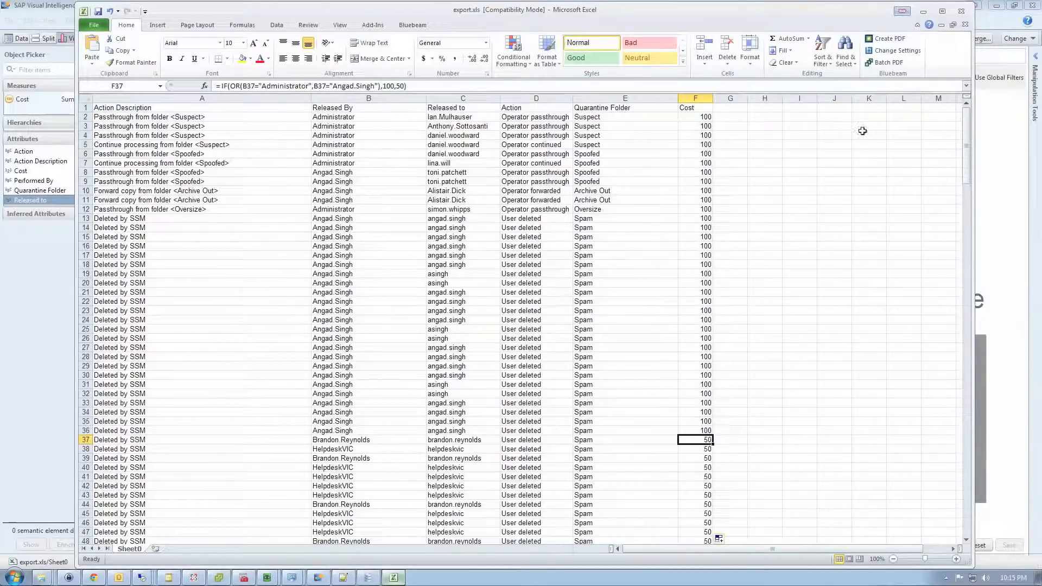
Return to SAP Visual Intelligence and start a grouping column from Performed By with a group named Administrators
click(924, 13)
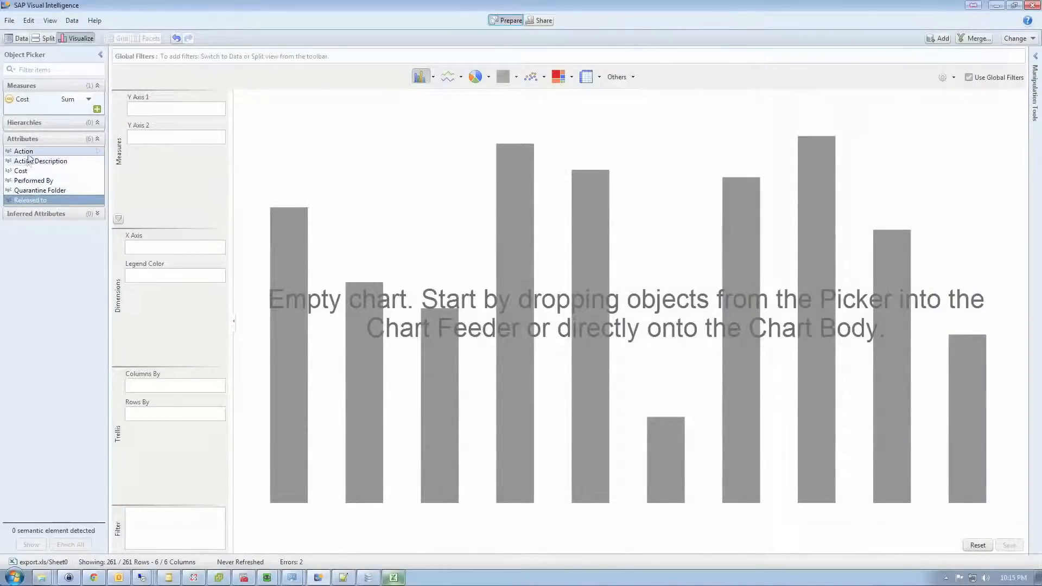
click(29, 183)
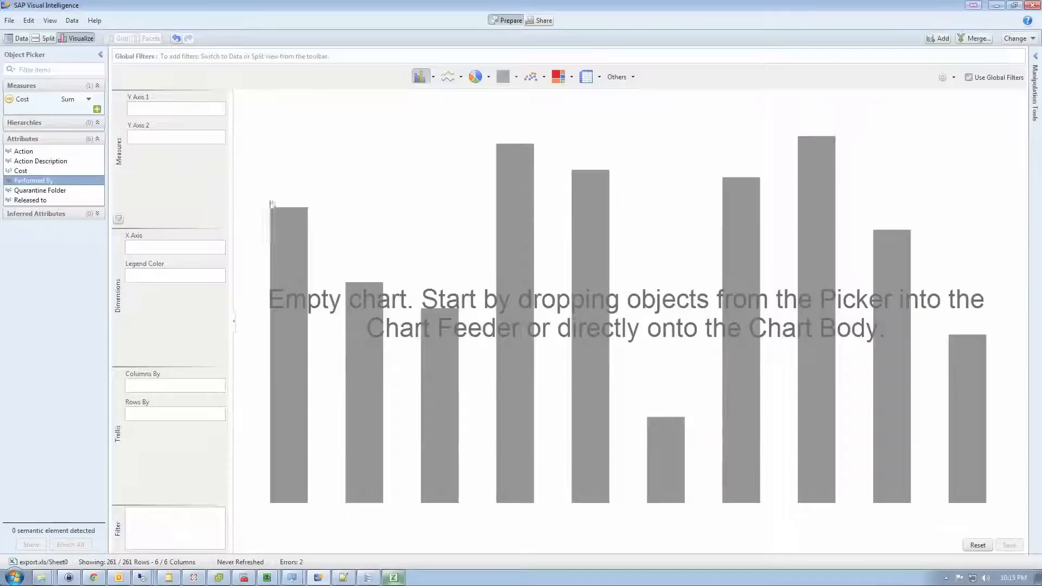
click(1036, 60)
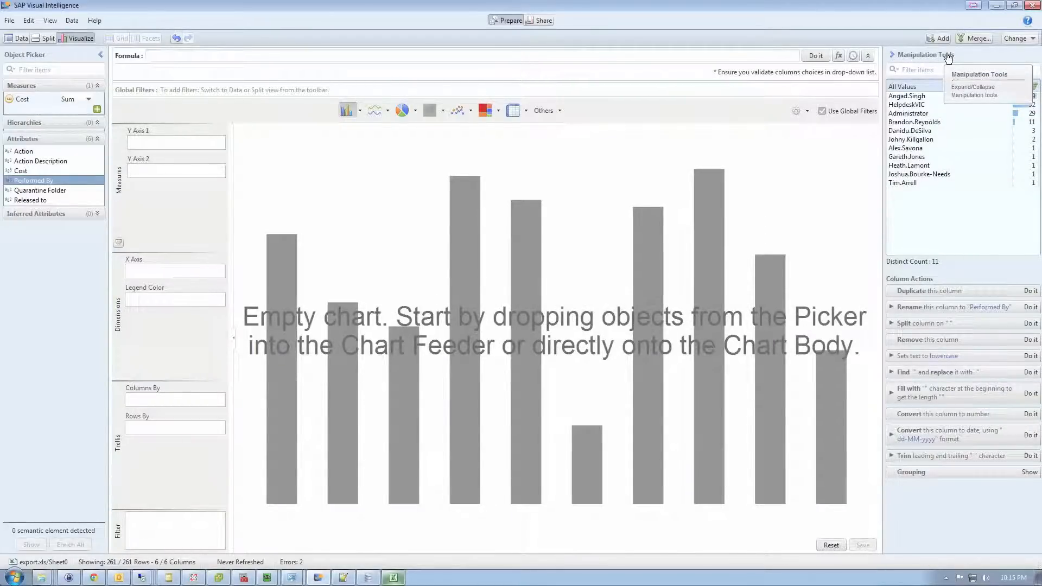
click(1029, 472)
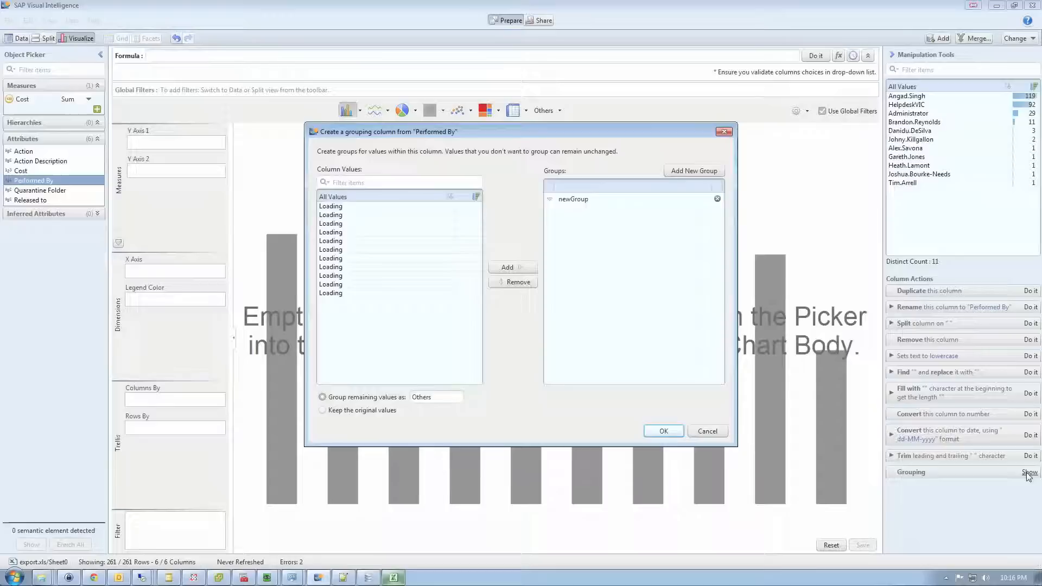
text(Administrat)
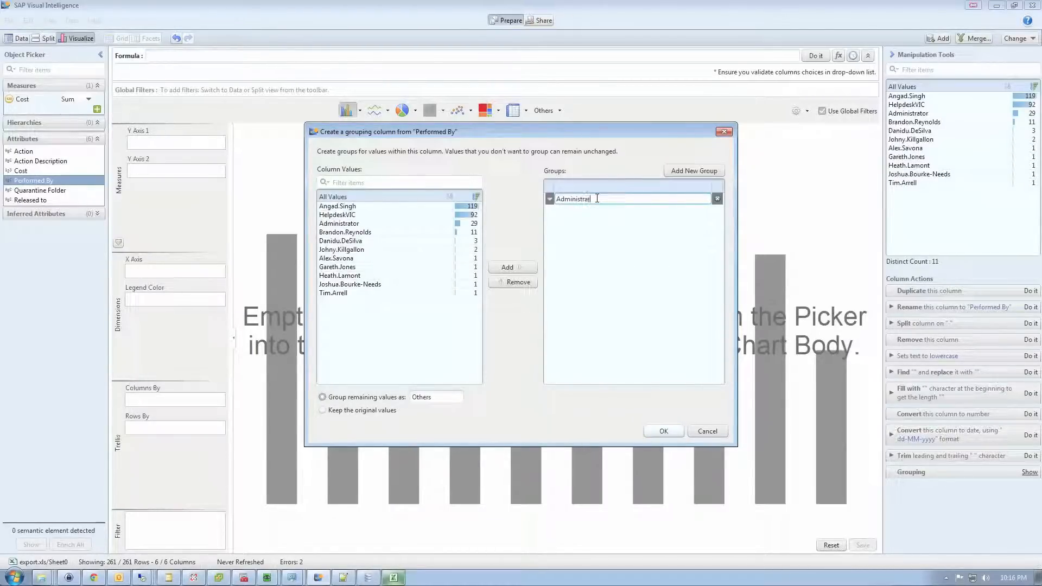
text(ors)
key(Return)
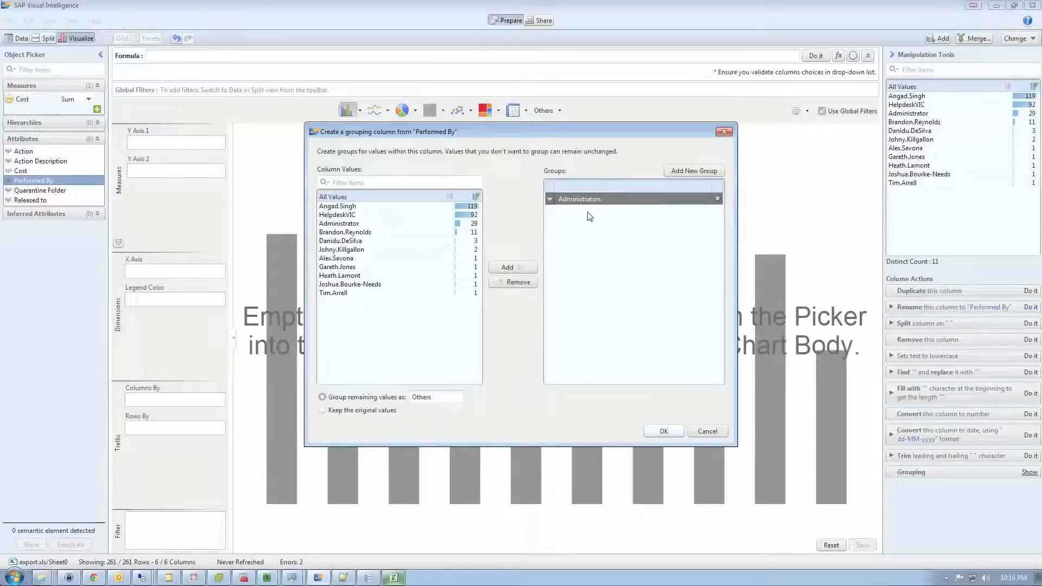
Add the first listed user and Administrator to the Administrators group, and create the grouping with the original values kept for the rest
click(355, 206)
click(507, 268)
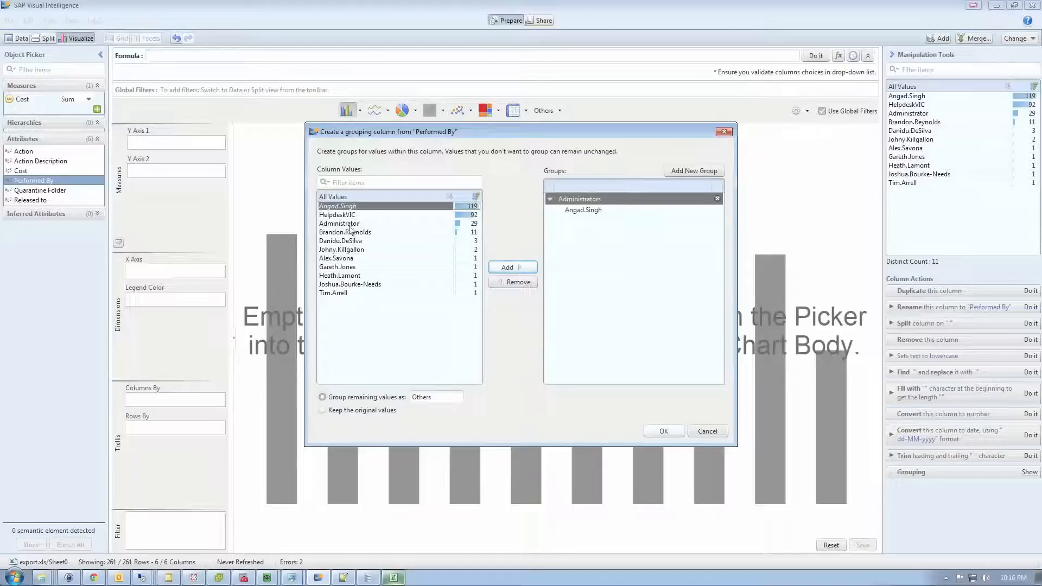
click(412, 225)
click(516, 267)
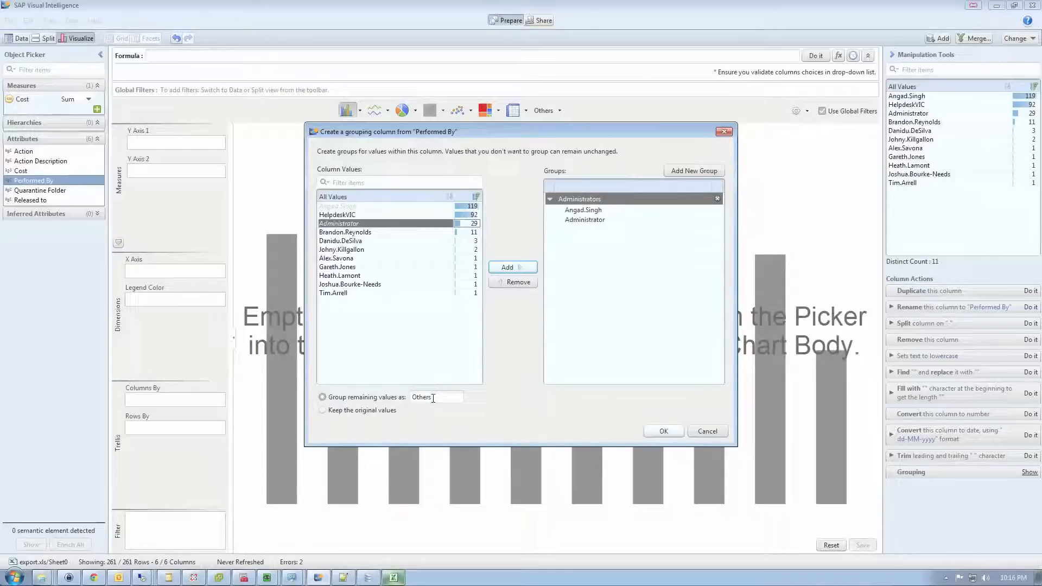
click(324, 411)
click(664, 432)
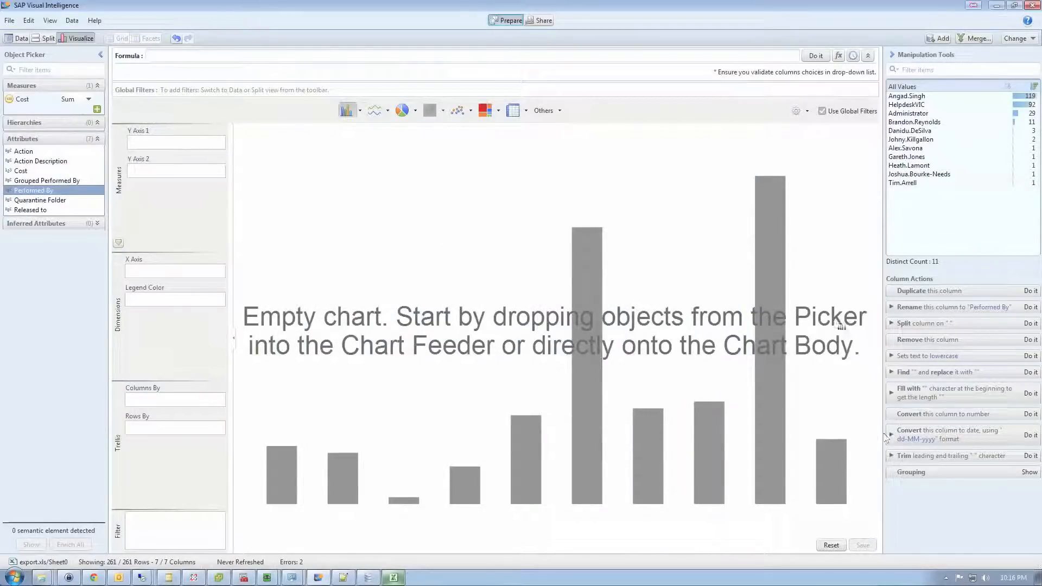
Check the values of the Grouped Performed By column in the data grid, and return to the chart view
click(19, 40)
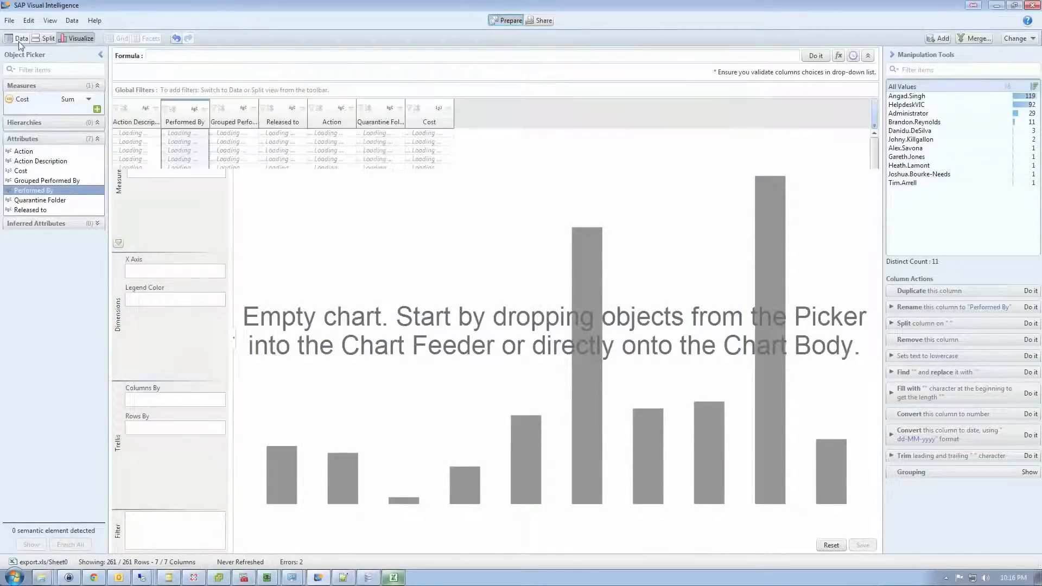
click(67, 180)
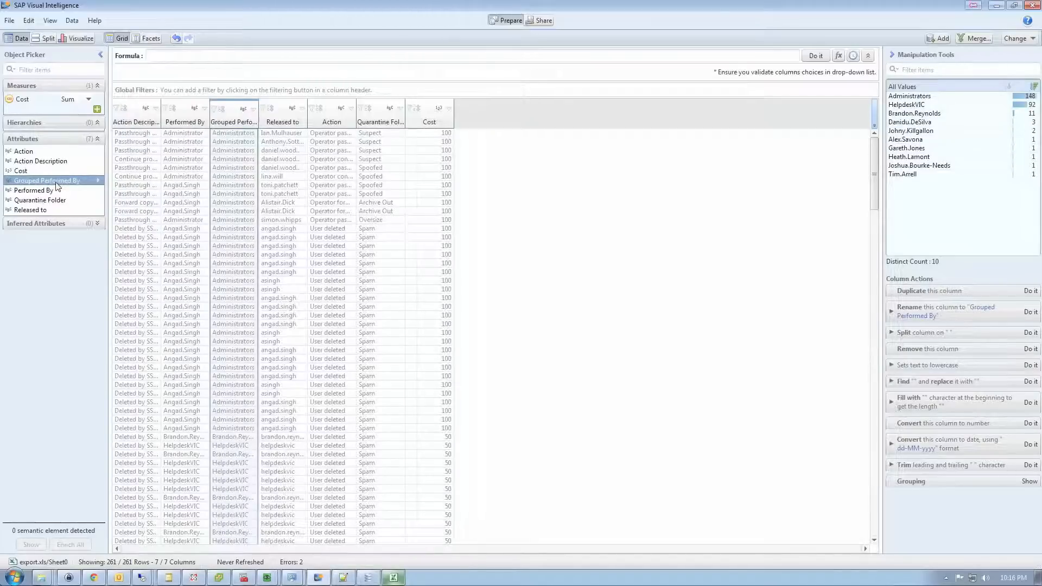
click(76, 39)
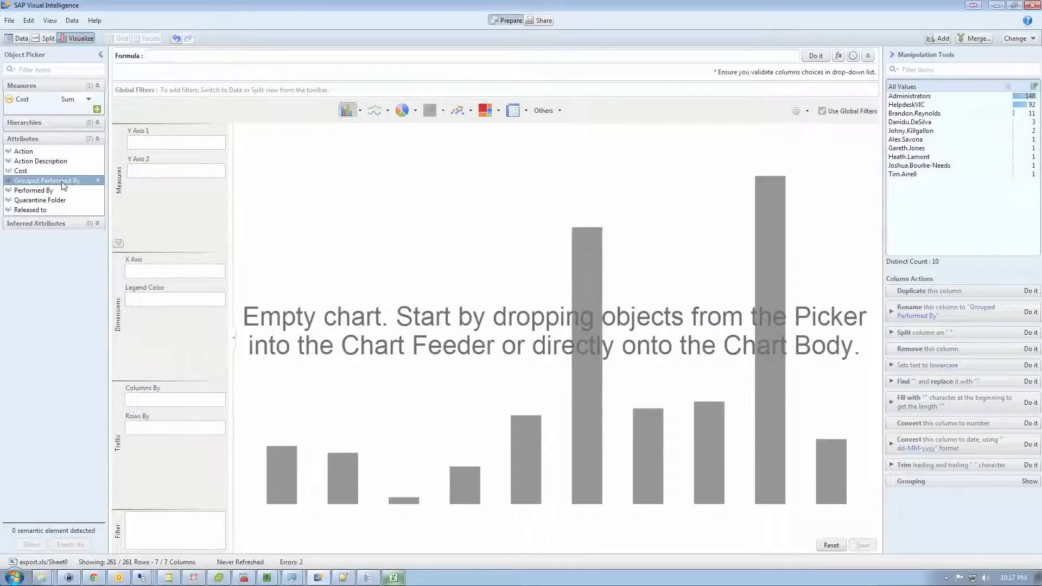
Undo the last change, and create a measure from Performed By aggregated as Count (All)
key(ctrl+z)
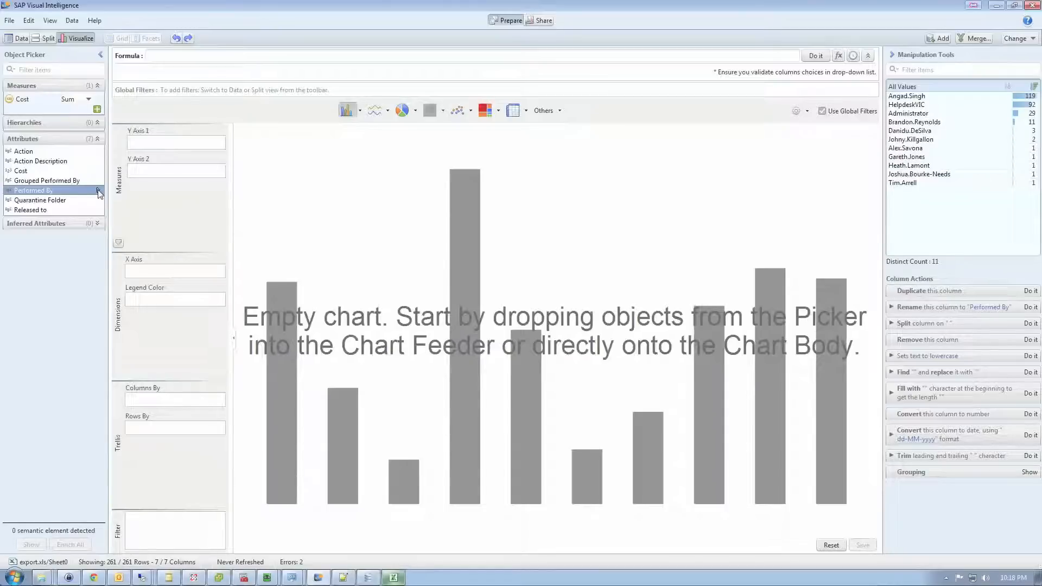
click(40, 200)
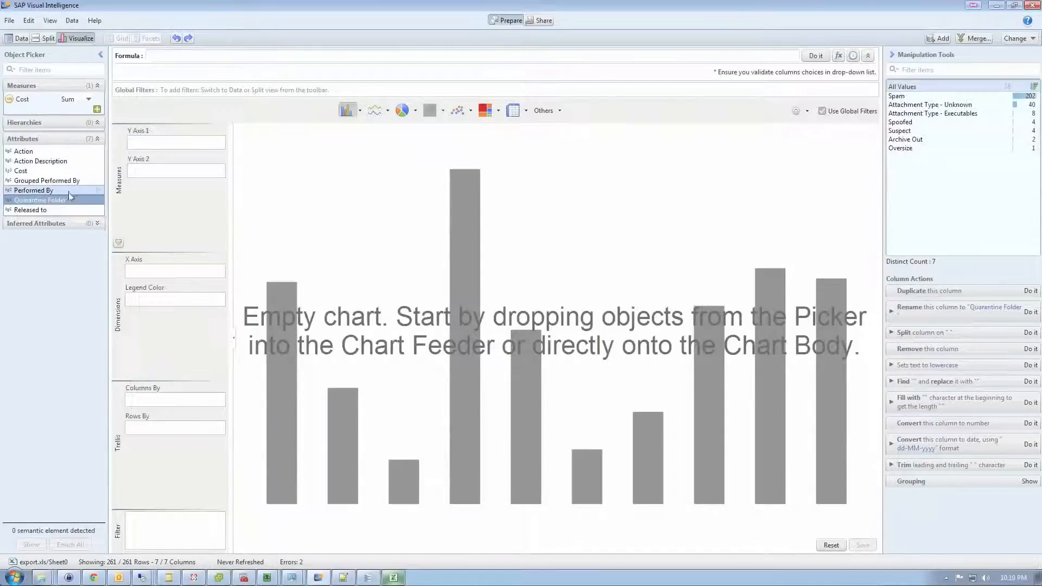
click(48, 192)
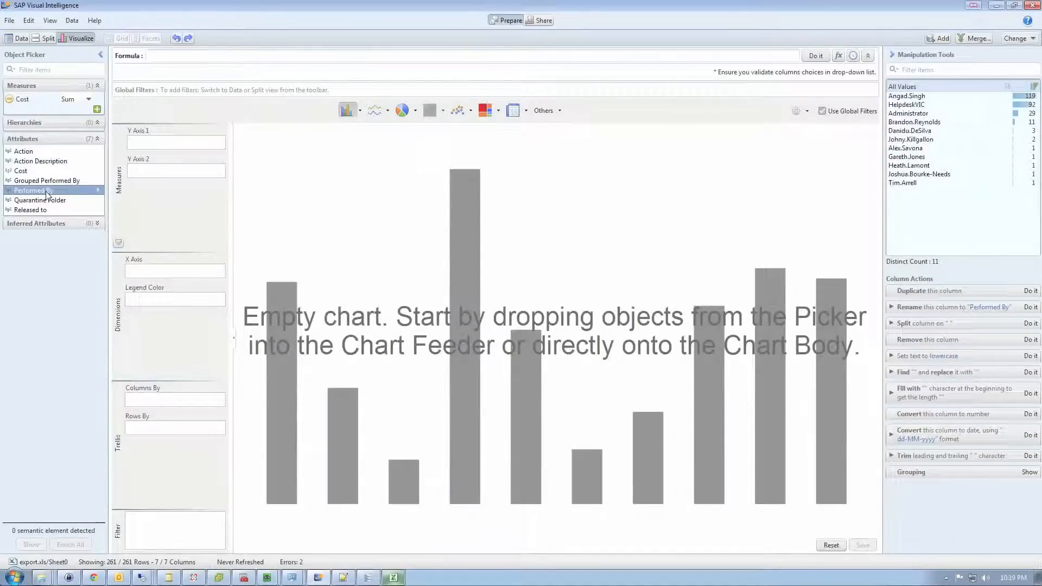
right_click(48, 194)
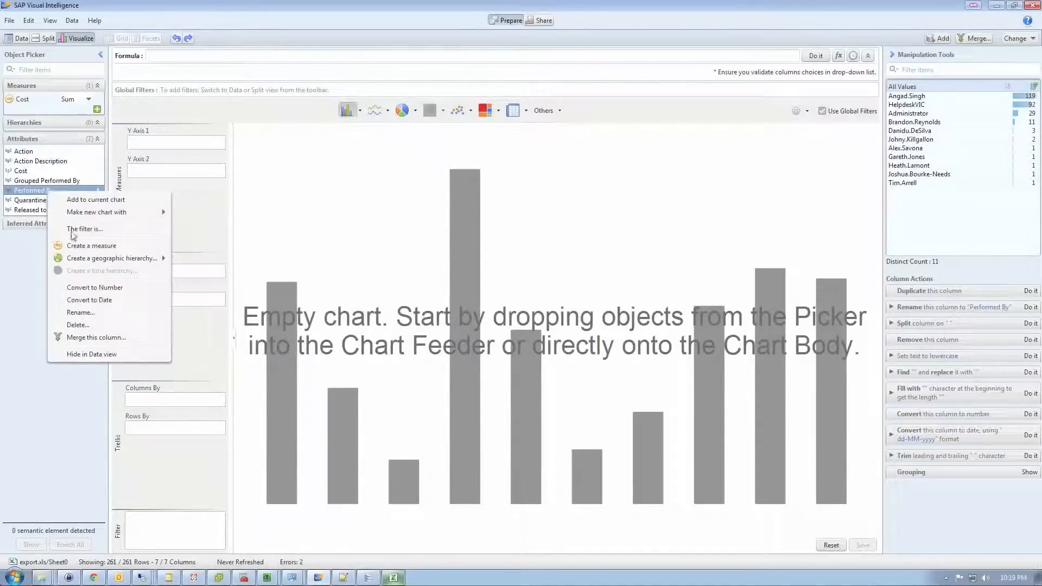
click(81, 247)
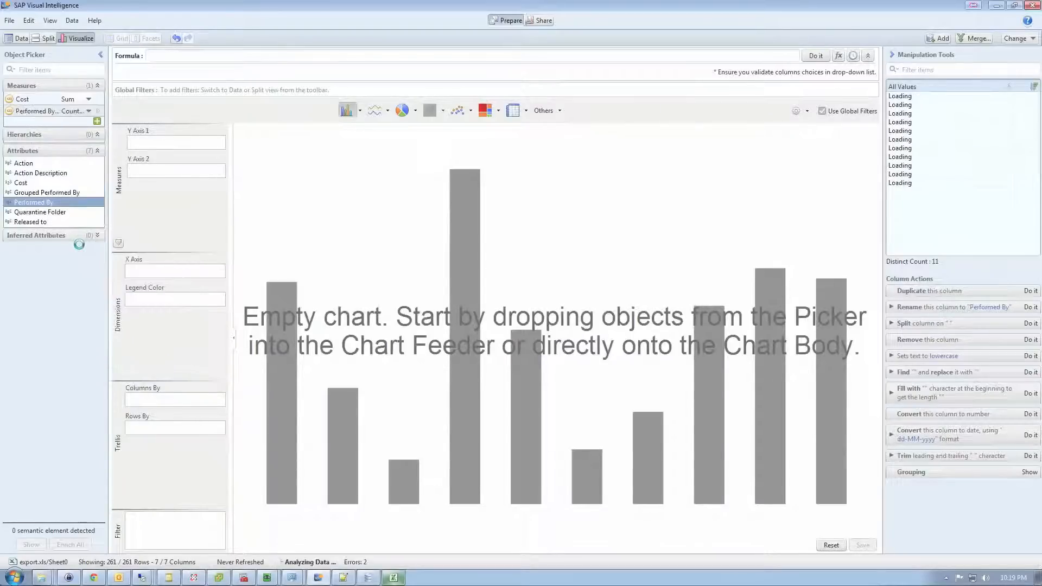
click(87, 111)
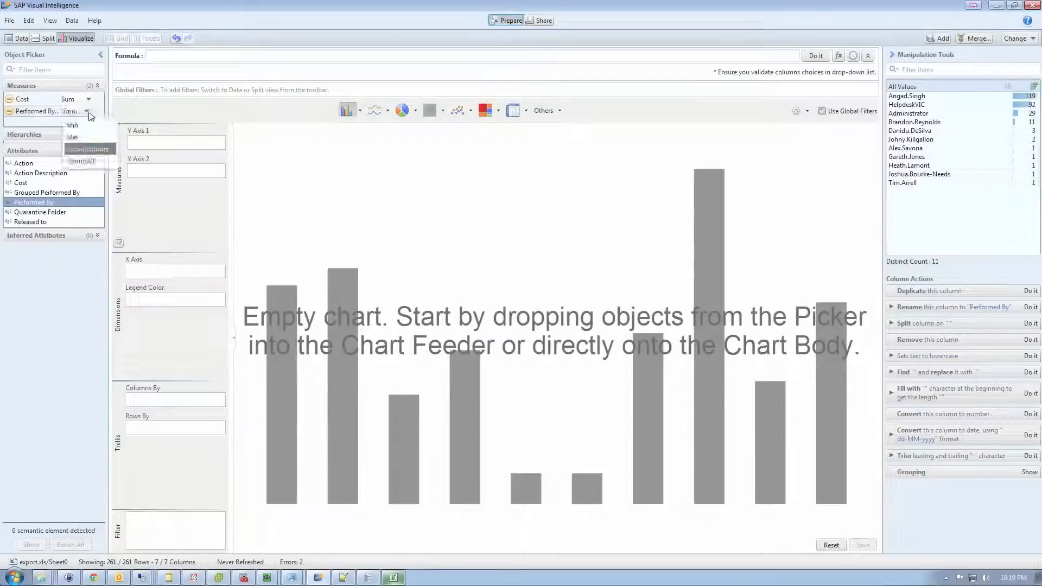
click(88, 159)
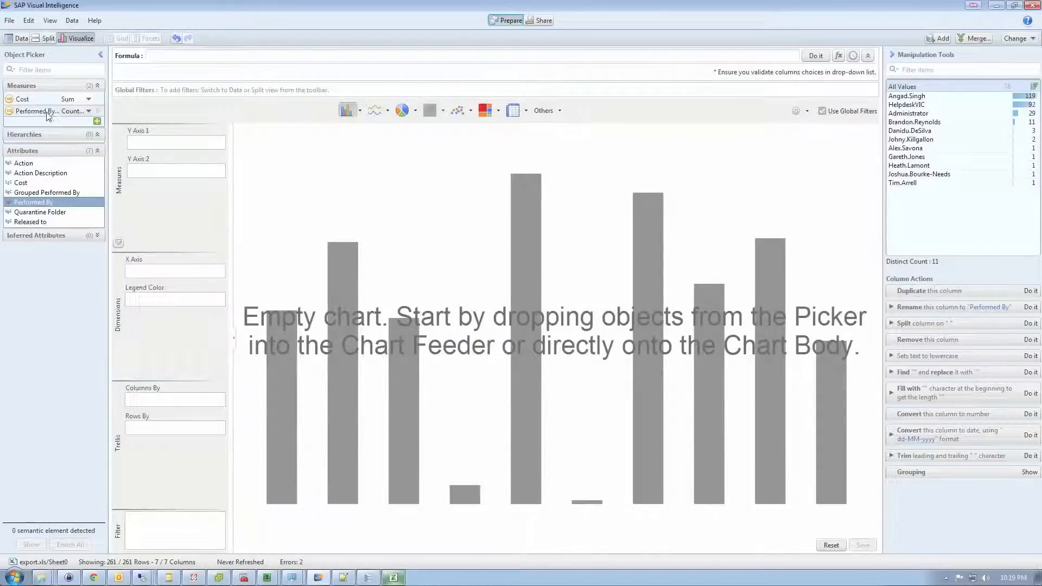
Plot the Performed By count measure on Y Axis 1 against Action on the X axis, and check the column values
drag(48, 116, 169, 143)
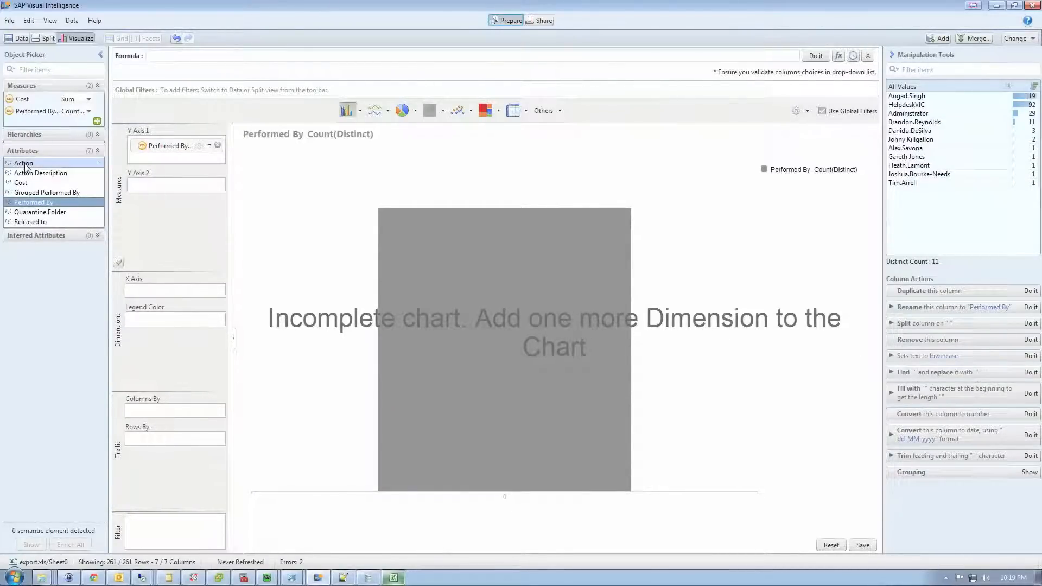
drag(26, 166, 174, 289)
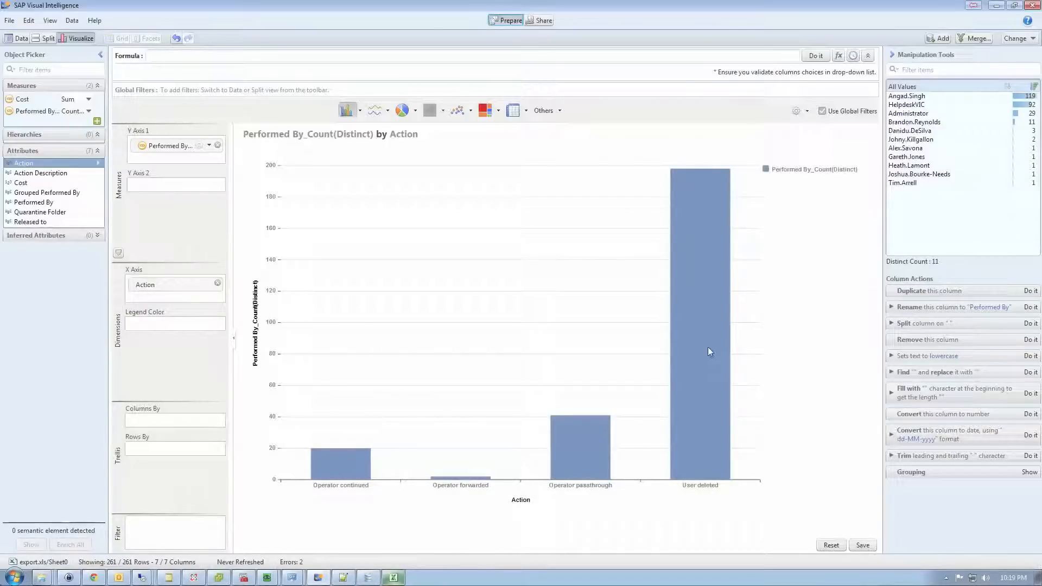
mouse_move(709, 288)
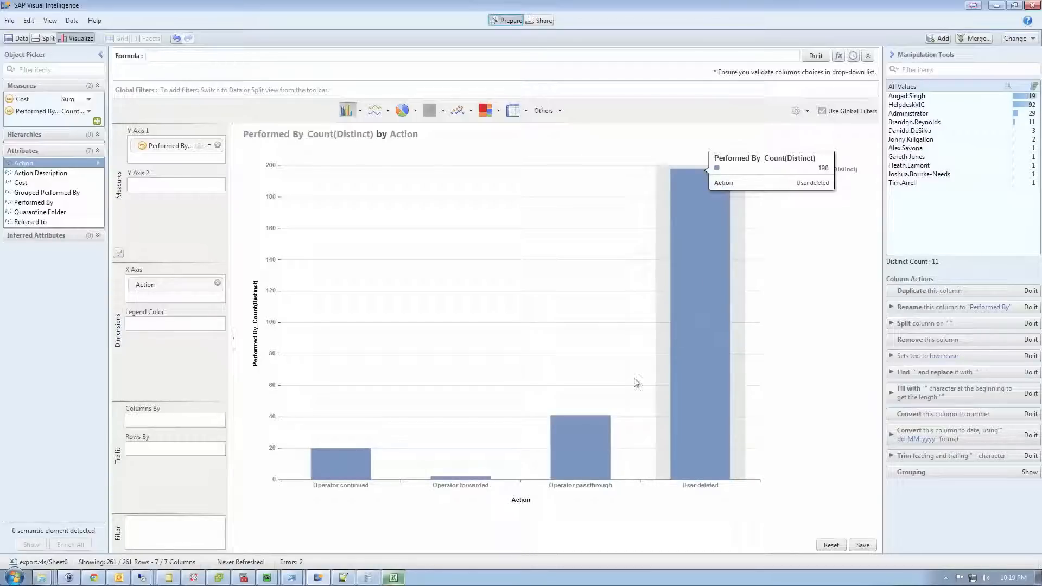
mouse_move(593, 439)
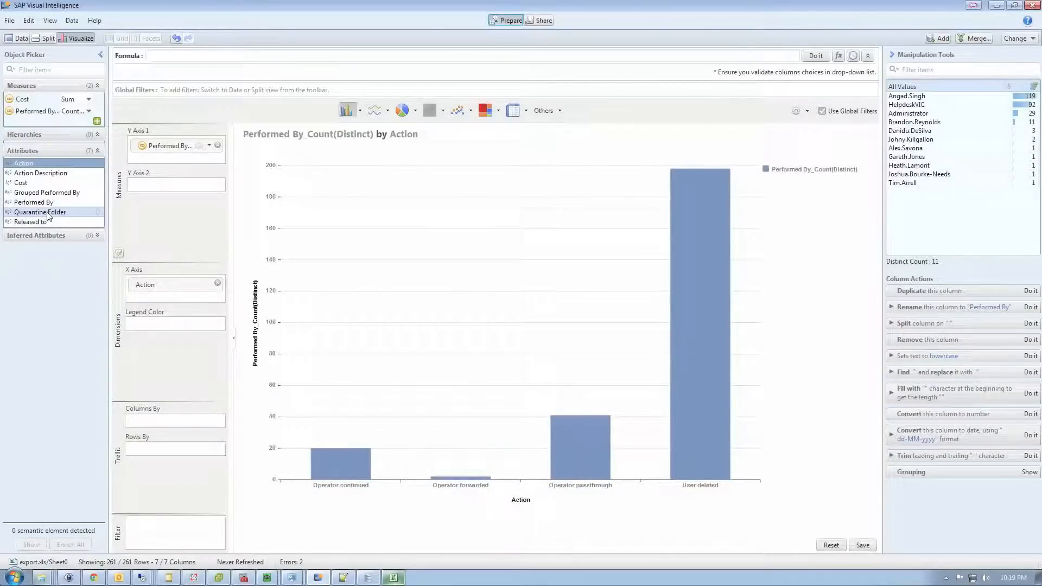
Add Quarantine Folder below Action on the X axis, and check the counts of the tallest columns
drag(48, 216, 182, 299)
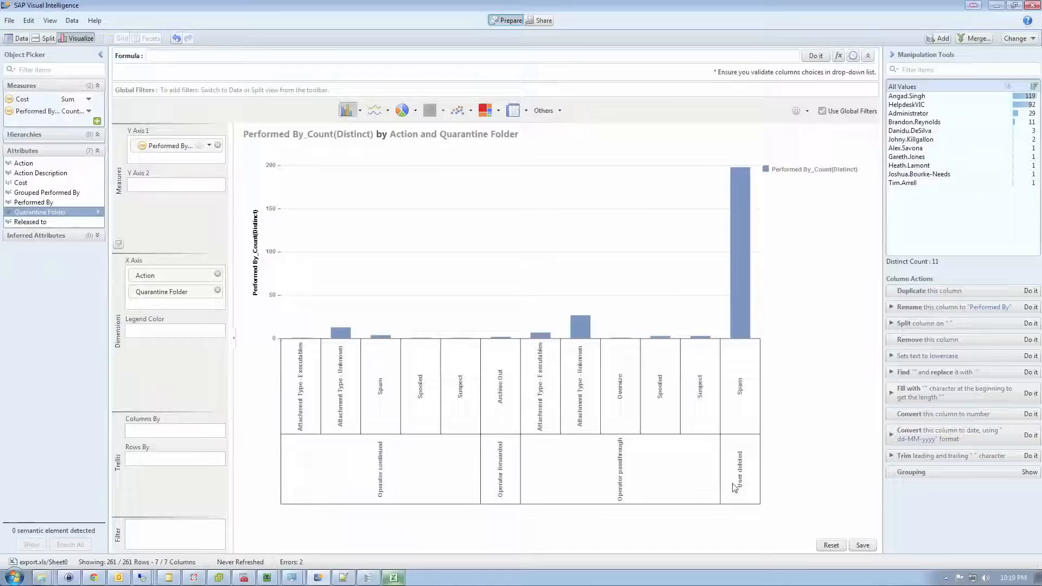
mouse_move(749, 280)
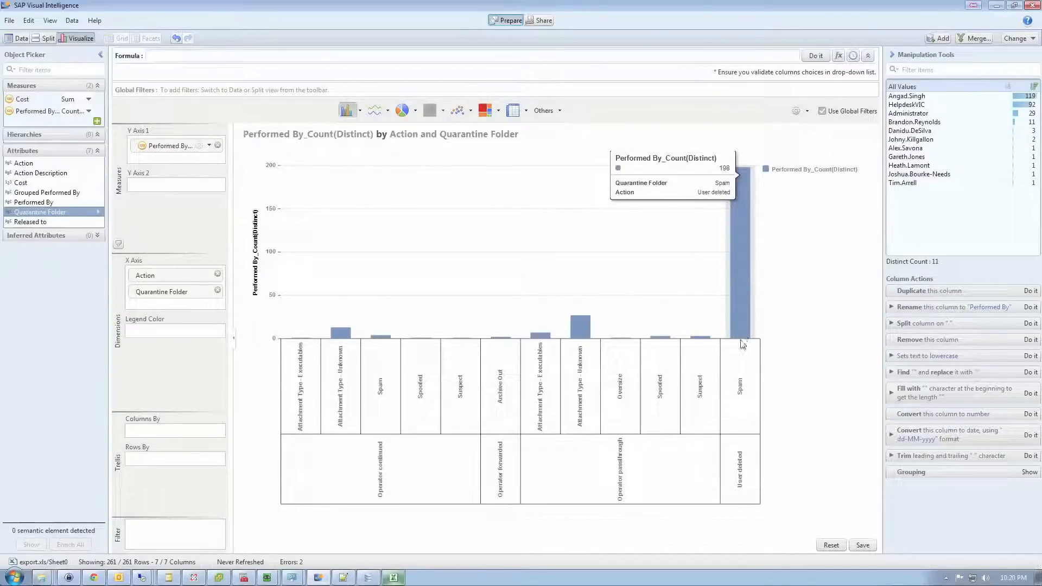
mouse_move(579, 338)
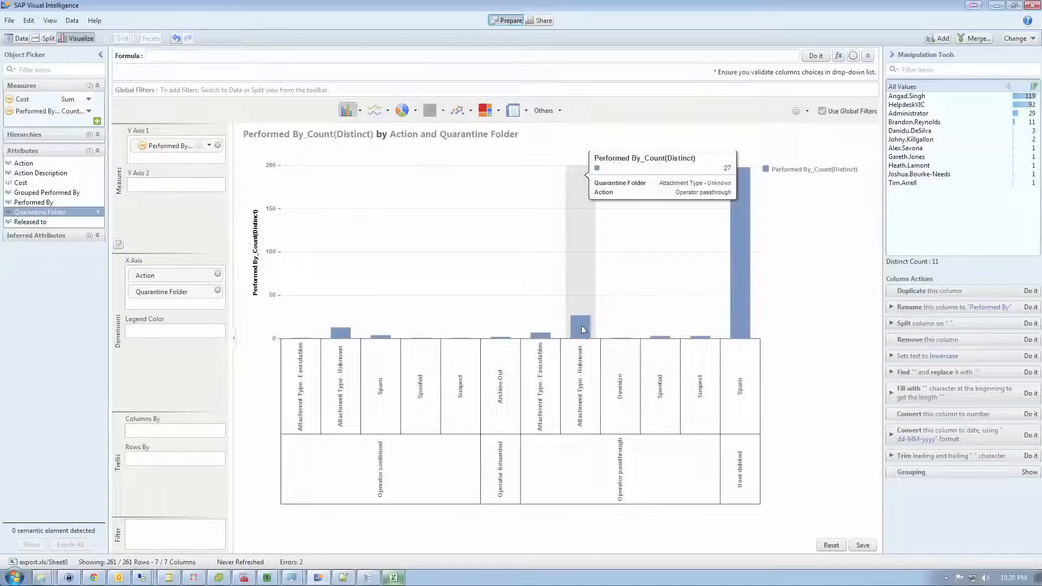
mouse_move(341, 334)
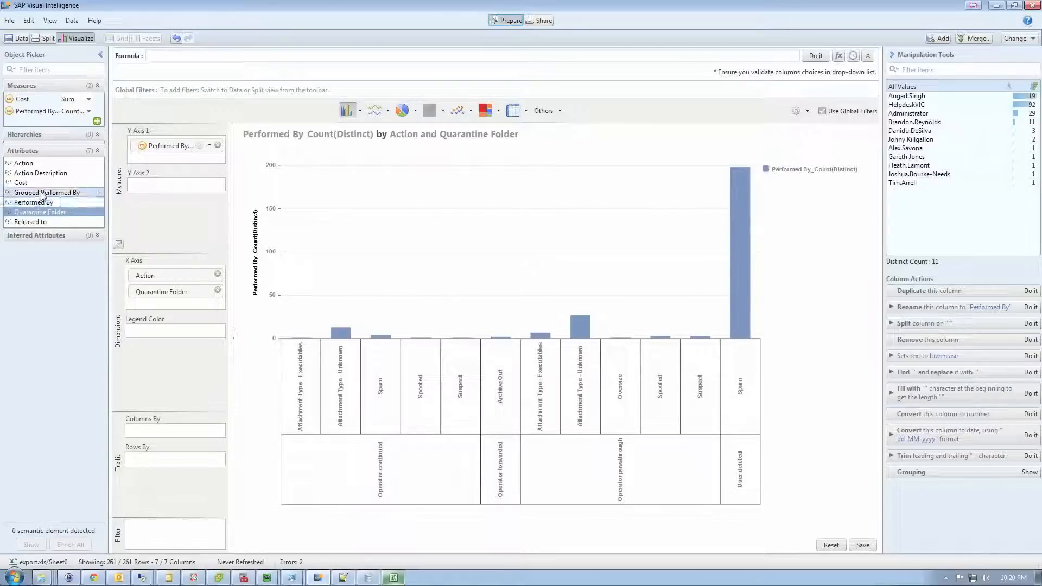
Colour the chart by Grouped Performed By and change it to a Stacked Column Chart
drag(43, 196, 176, 334)
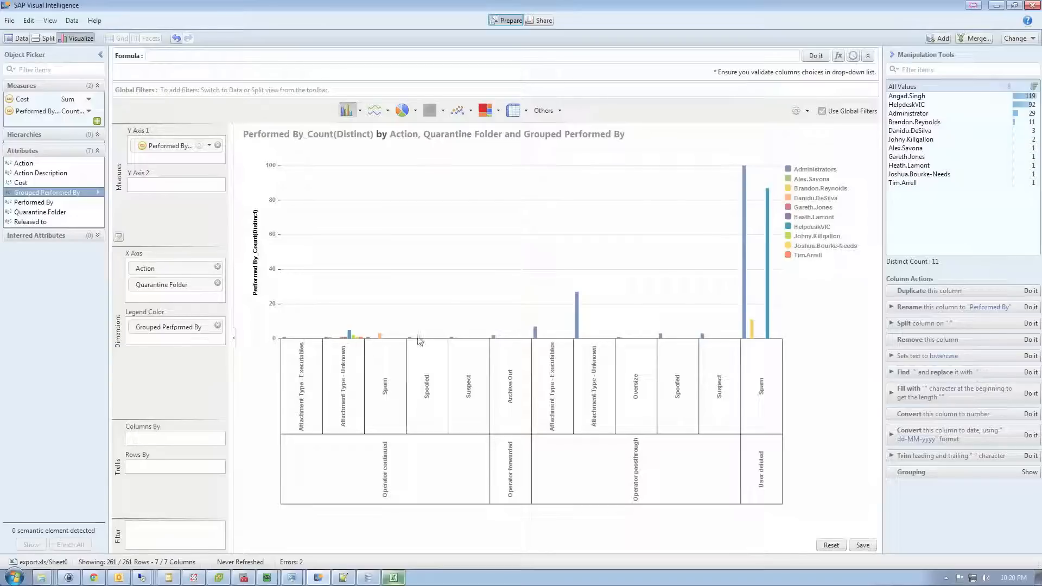
mouse_move(384, 343)
click(359, 111)
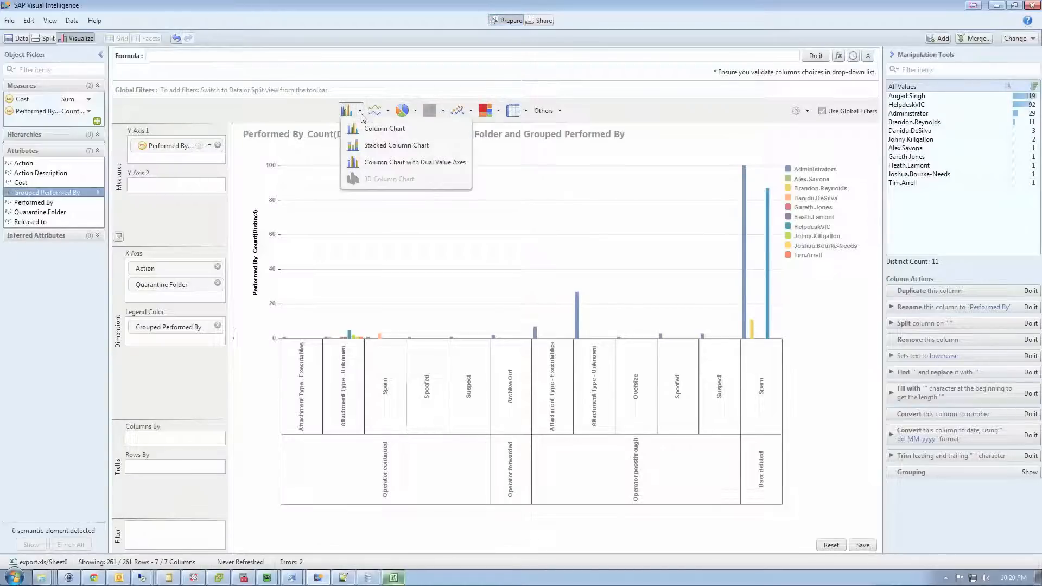
click(363, 146)
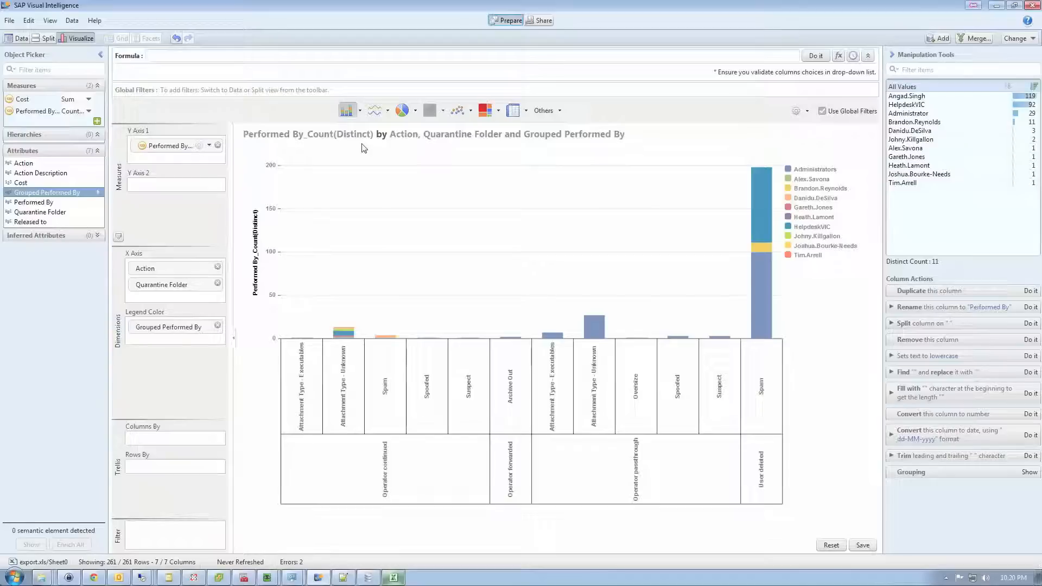
Examine the per-user breakdown of the stacked columns for deleted, continued and passed-through mail in each quarantine folder
mouse_move(746, 212)
mouse_move(763, 295)
mouse_move(348, 333)
mouse_move(386, 341)
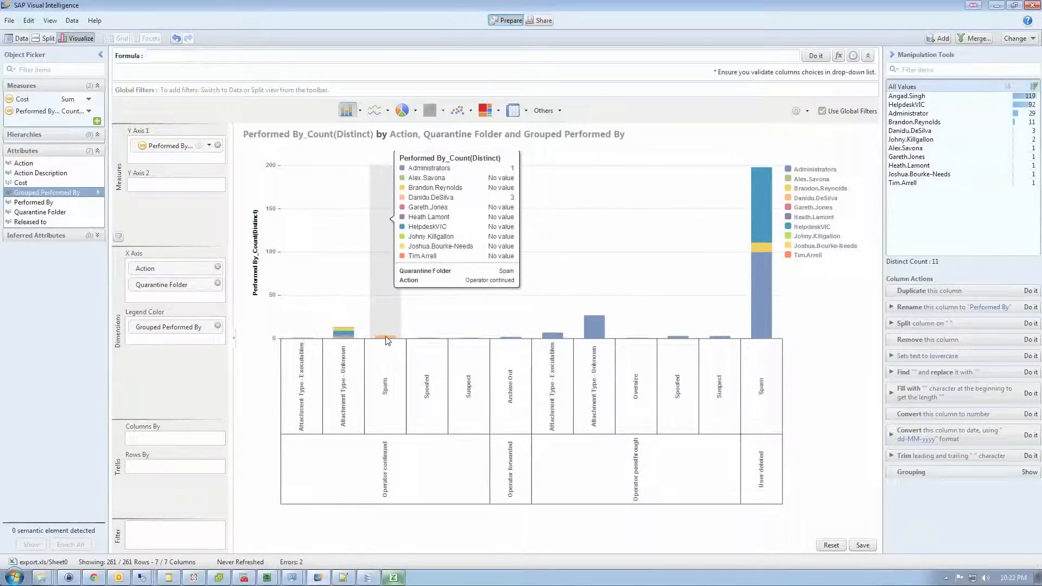
mouse_move(429, 214)
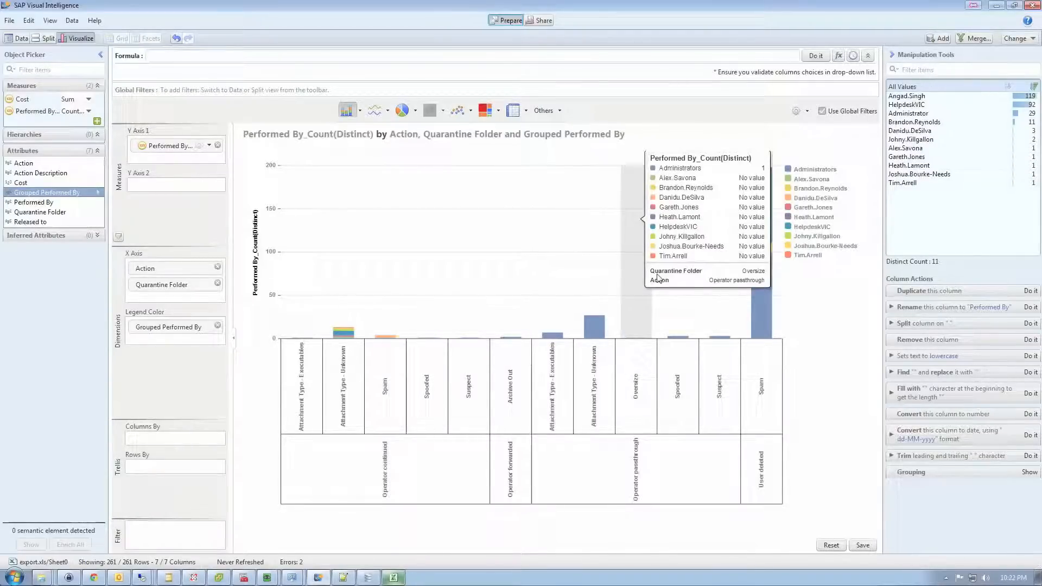
mouse_move(761, 321)
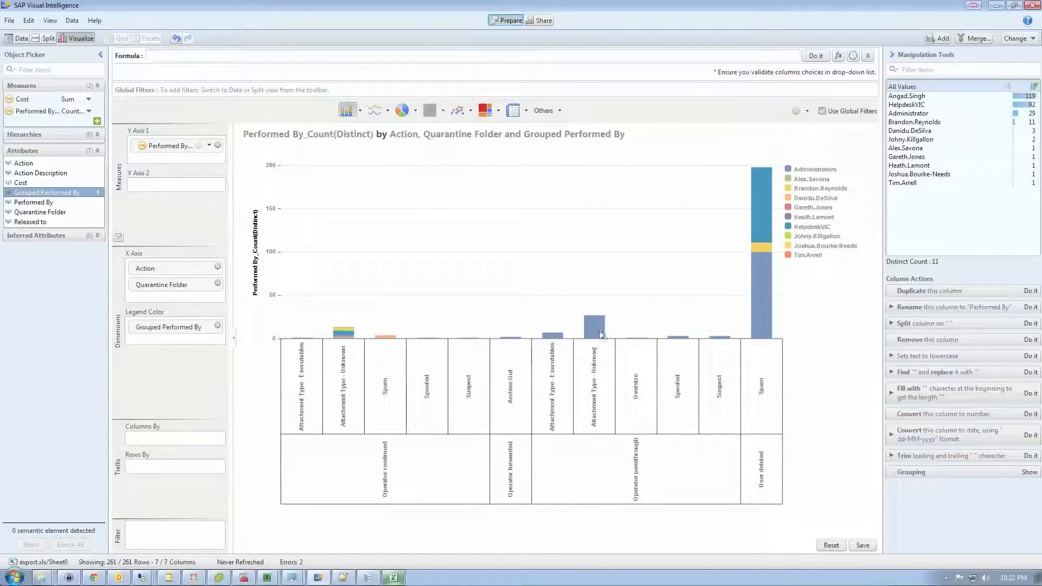
mouse_move(599, 331)
mouse_move(479, 250)
Add the Cost measure to Y Axis 1 and the Cost attribute to the legend colour alongside Grouped Performed By
key(Up)
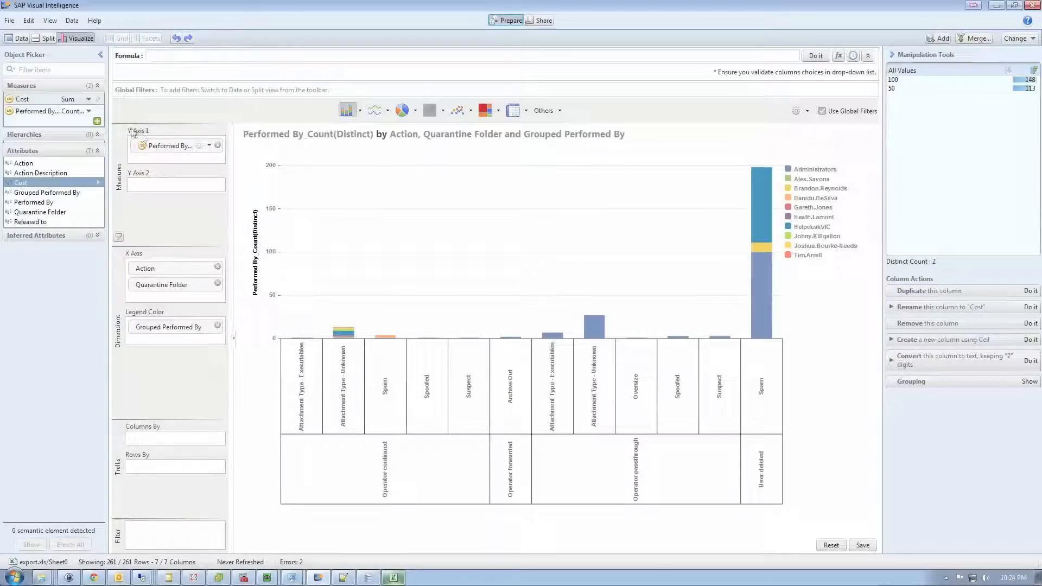
drag(40, 101, 168, 162)
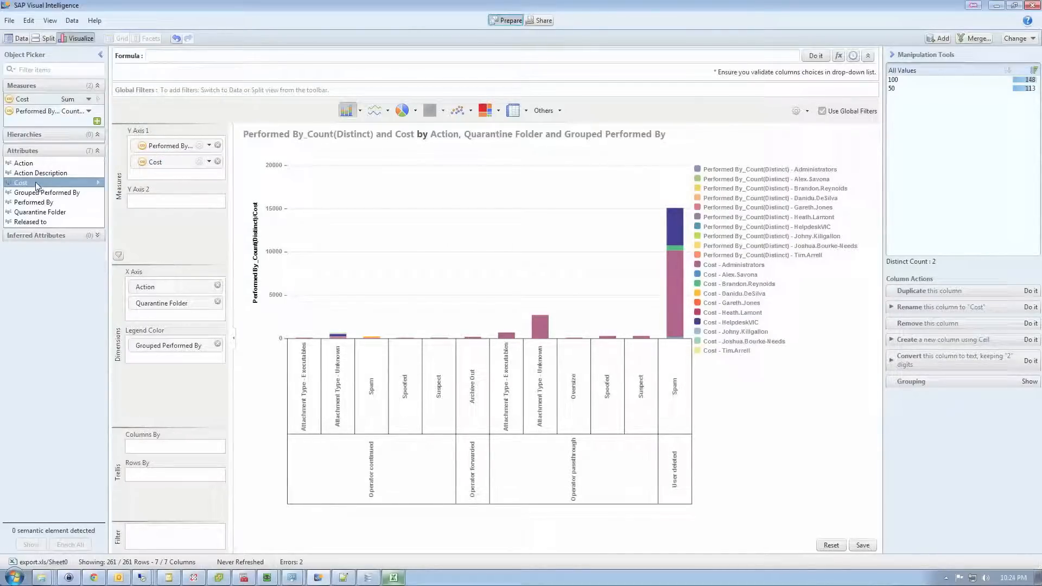
drag(36, 185, 182, 334)
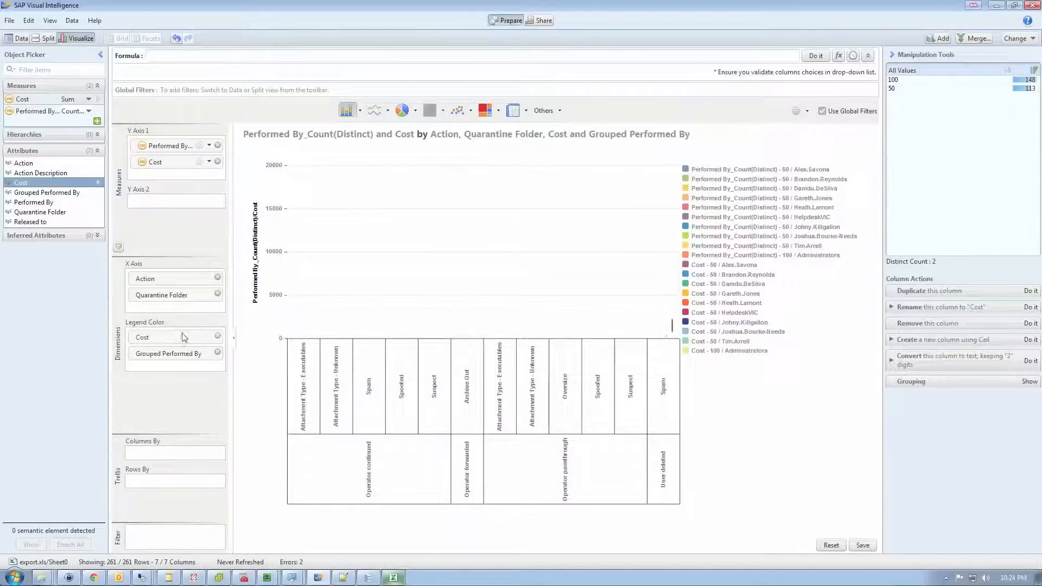
mouse_move(458, 322)
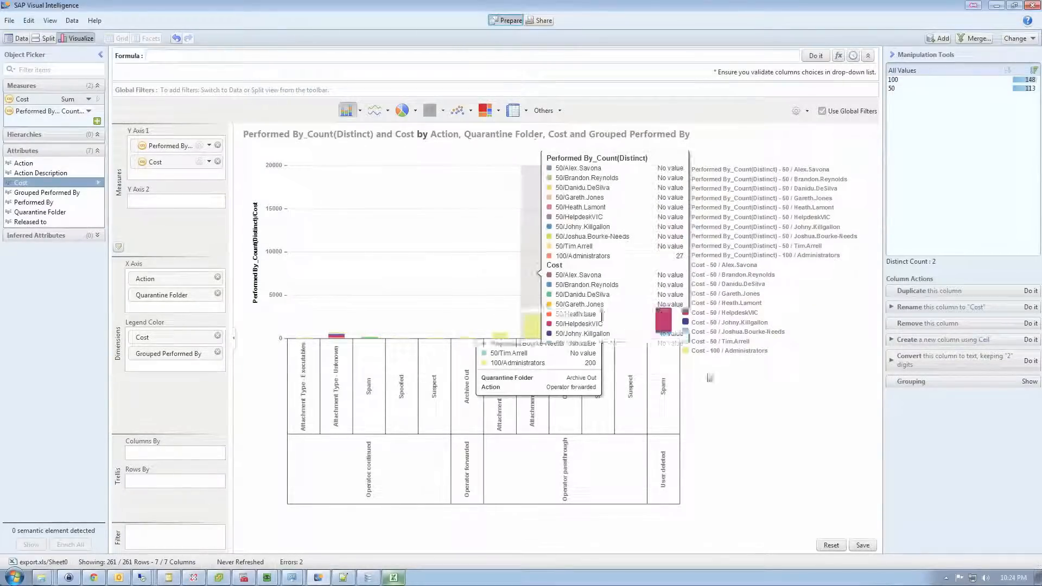
Hide the chart legend and collapse the Object Picker to widen the chart
click(807, 112)
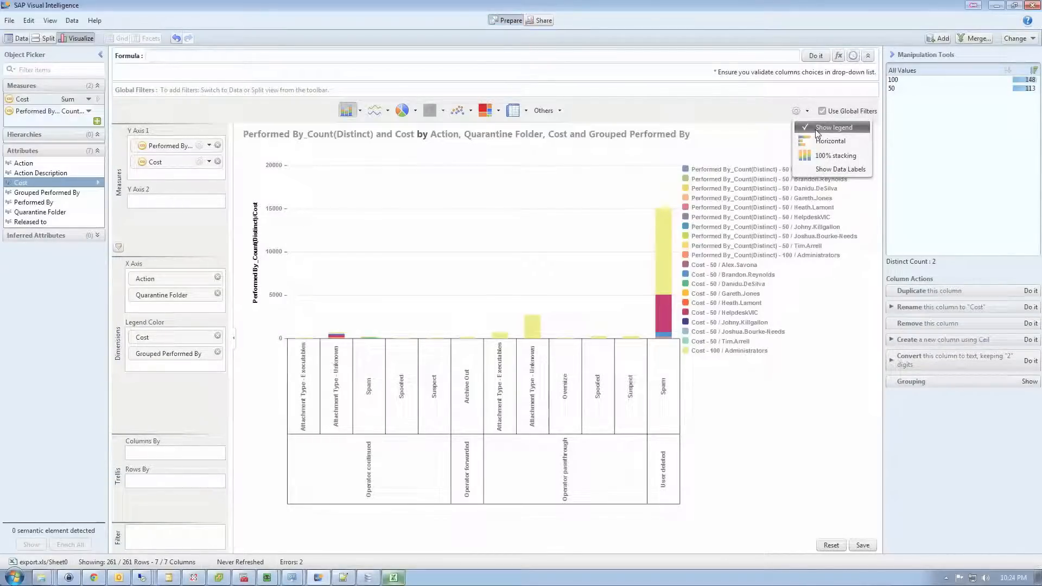
click(817, 130)
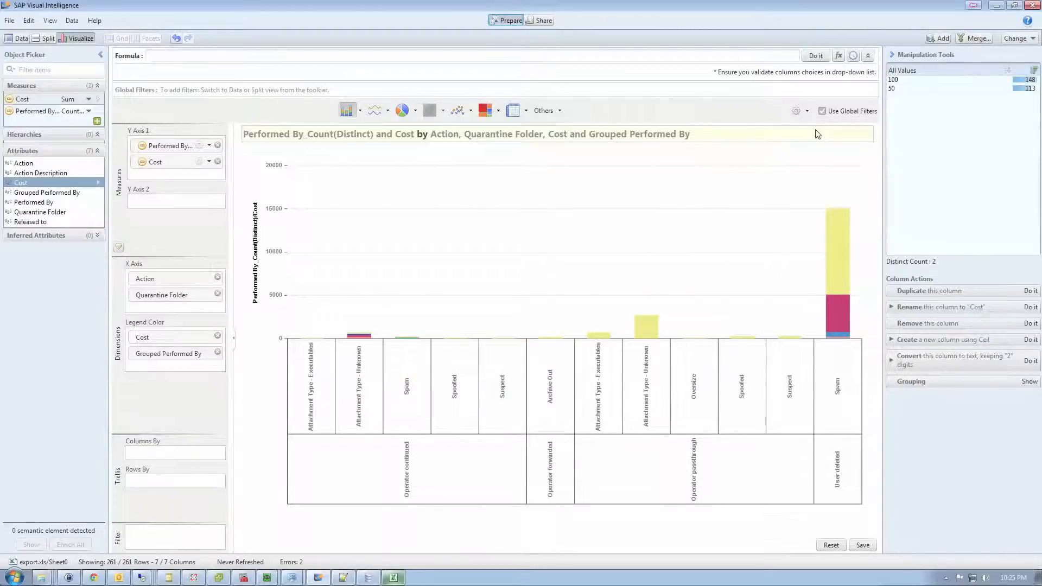
click(102, 55)
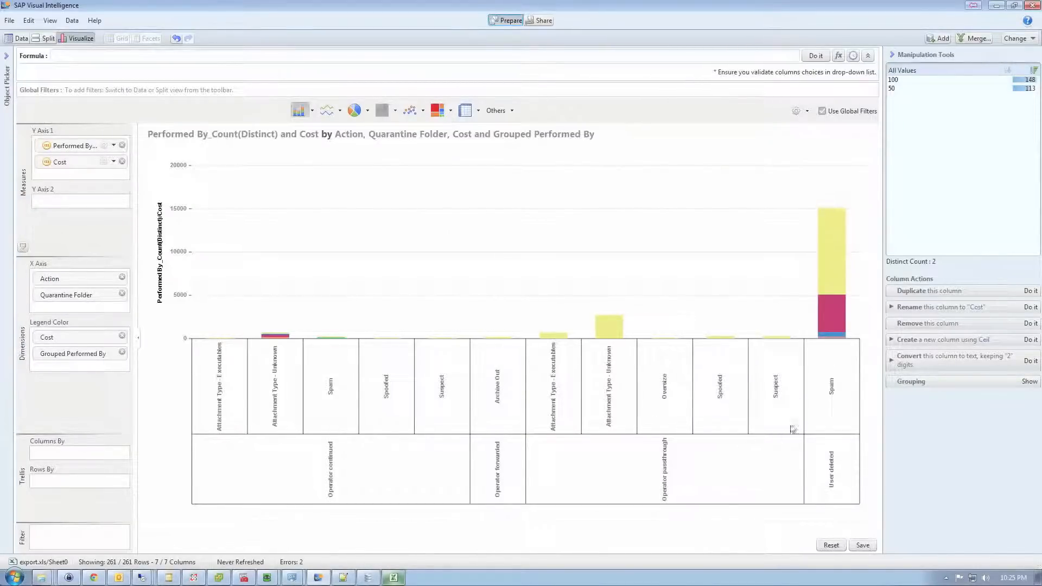
Examine the count and cost breakdown by user of the deleted Spam column and the attachment-type columns
mouse_move(833, 284)
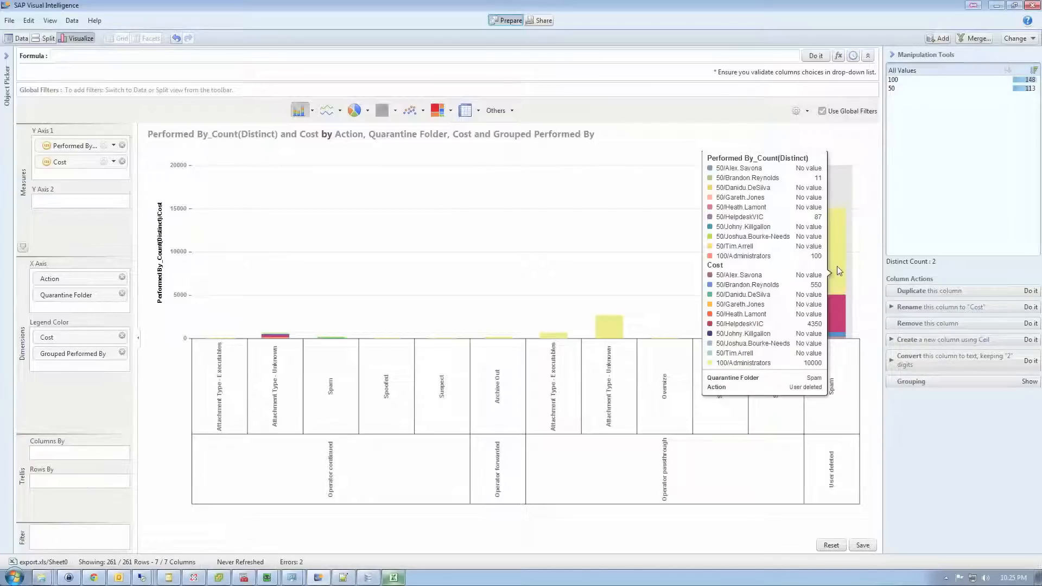
mouse_move(611, 332)
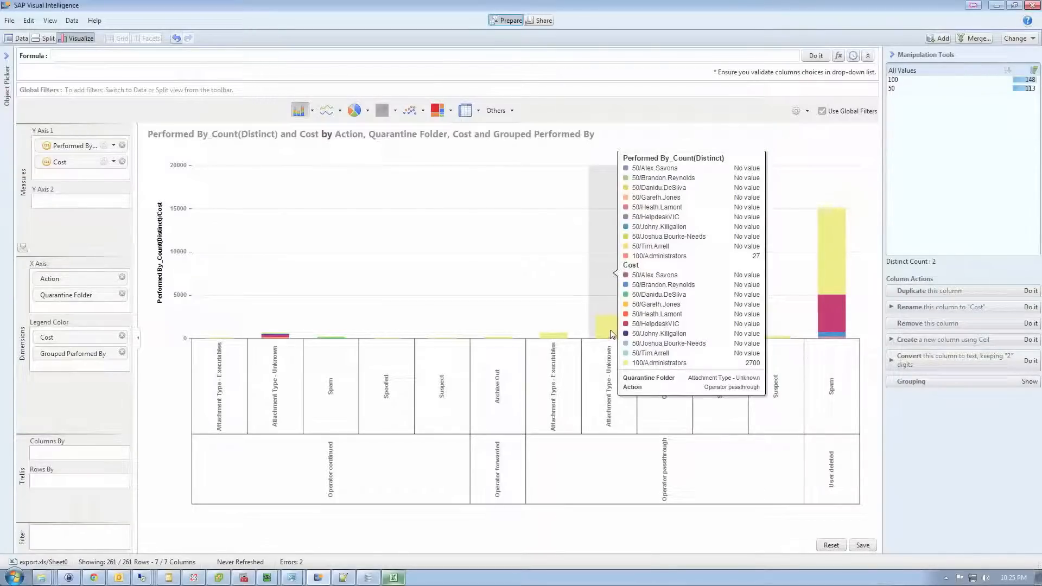
mouse_move(554, 341)
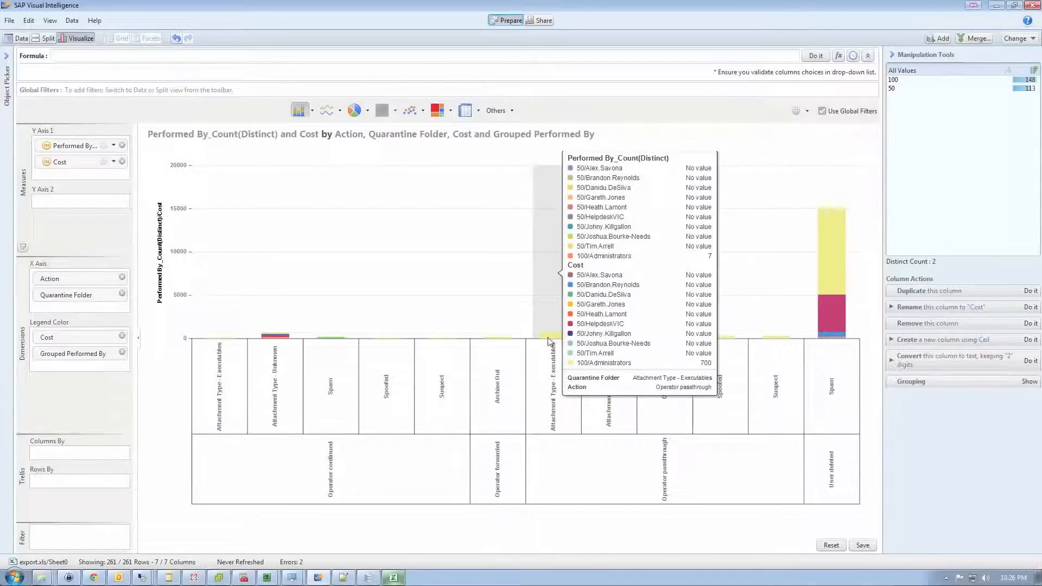
mouse_move(280, 340)
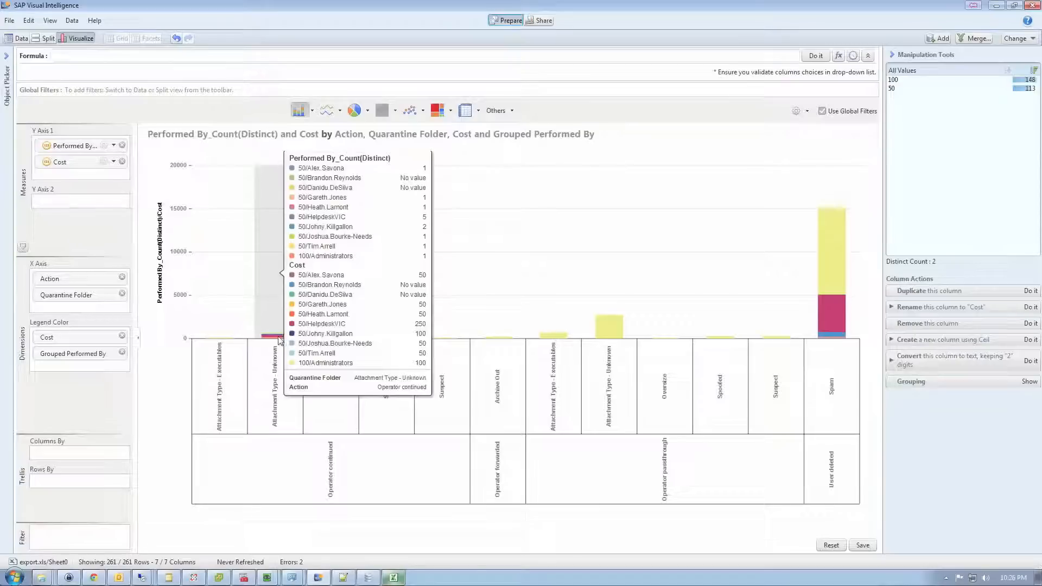